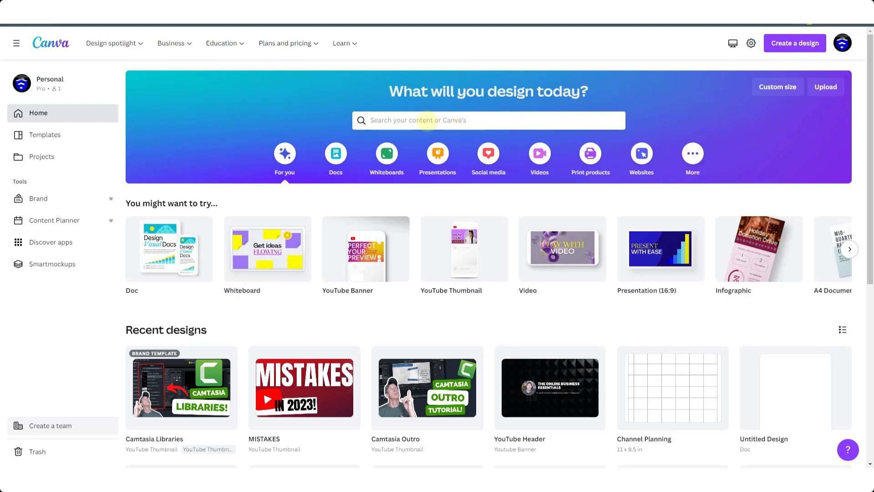
- Create a blank 2560 × 1440 px YouTube Banner design and check its dimensions in the resize settings
click(796, 44)
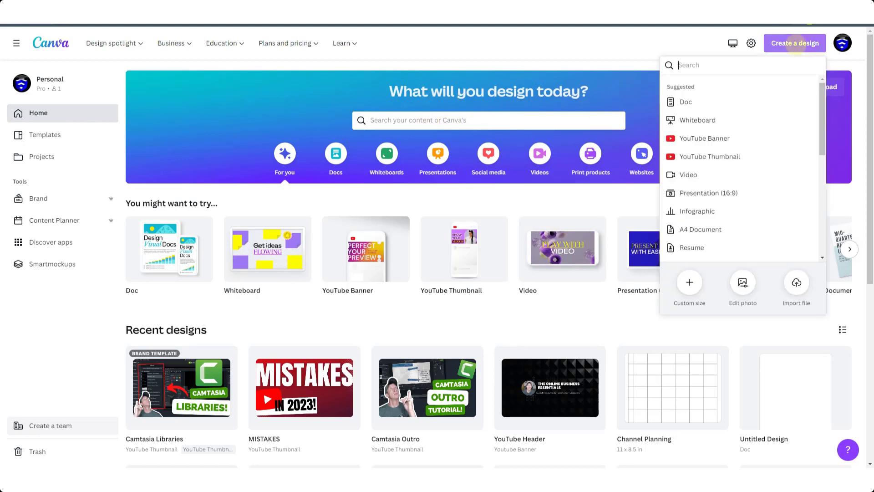
text(youtube banner)
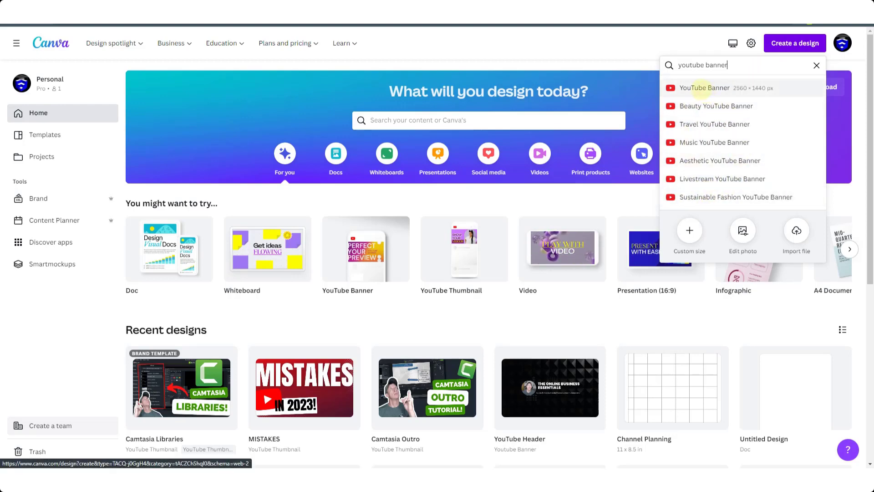
click(704, 87)
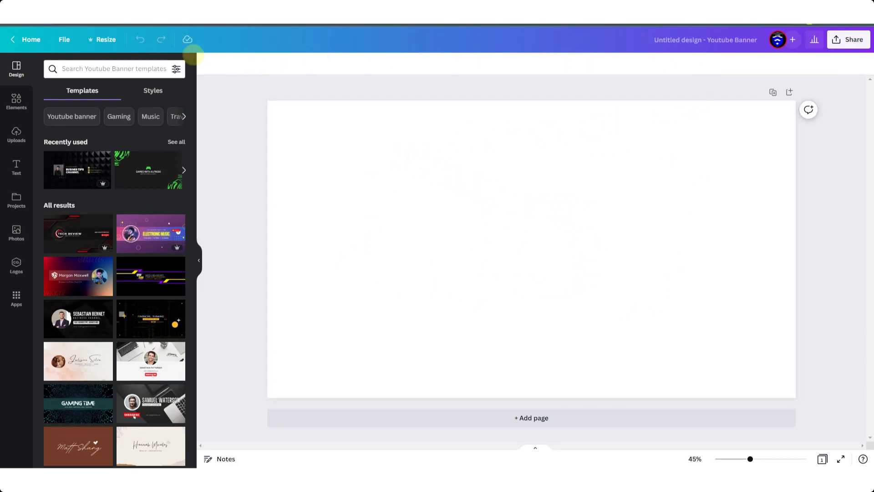
click(97, 40)
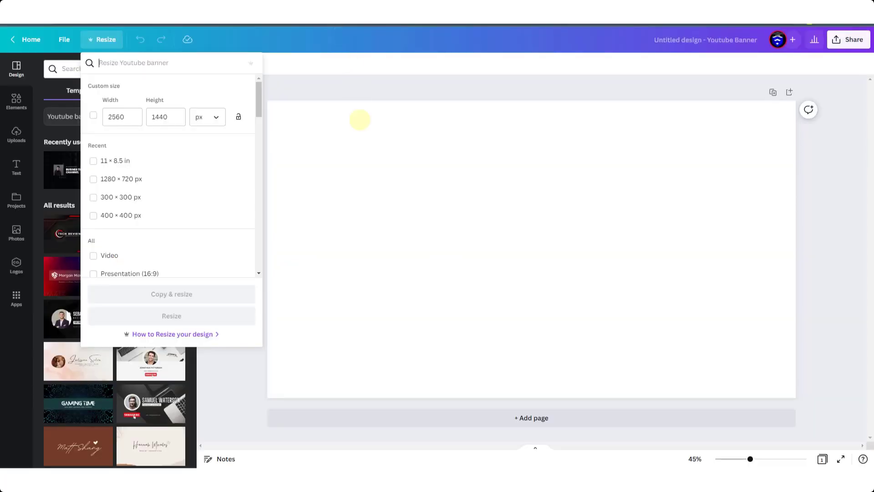
click(104, 40)
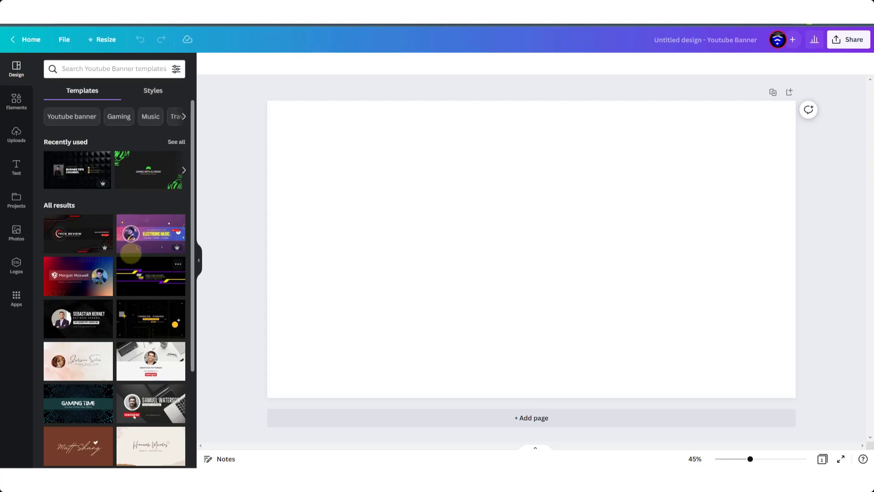
- Try the "Business Tips & Tricks" banner template, and replace it with the dark pyramid-patterned "Busines Tips Channel" template
scroll(68, 301, down, 3)
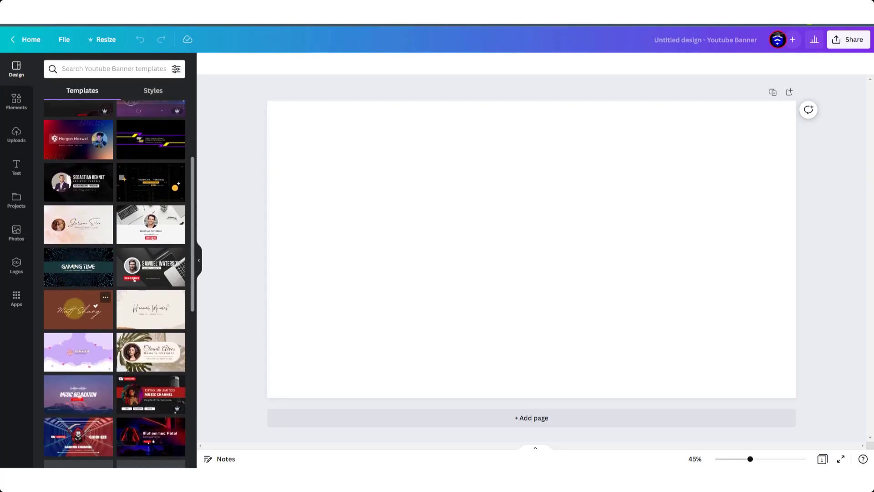
scroll(75, 309, down, 6)
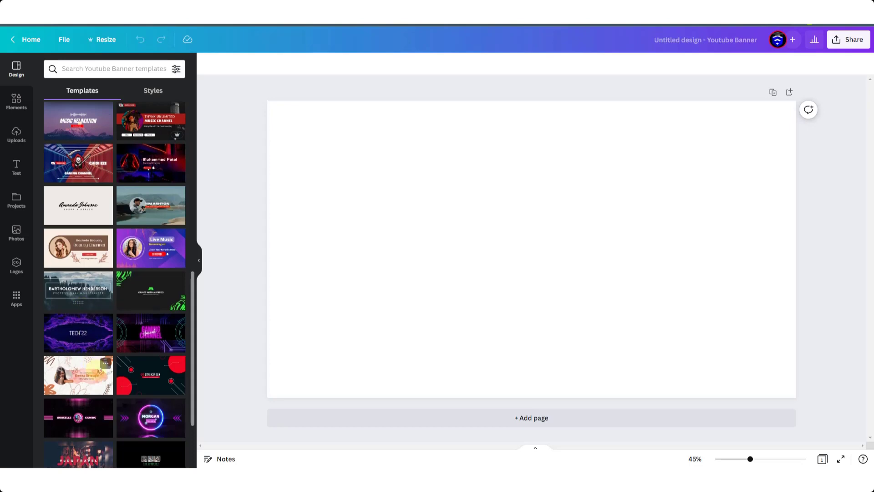
scroll(93, 365, down, 5)
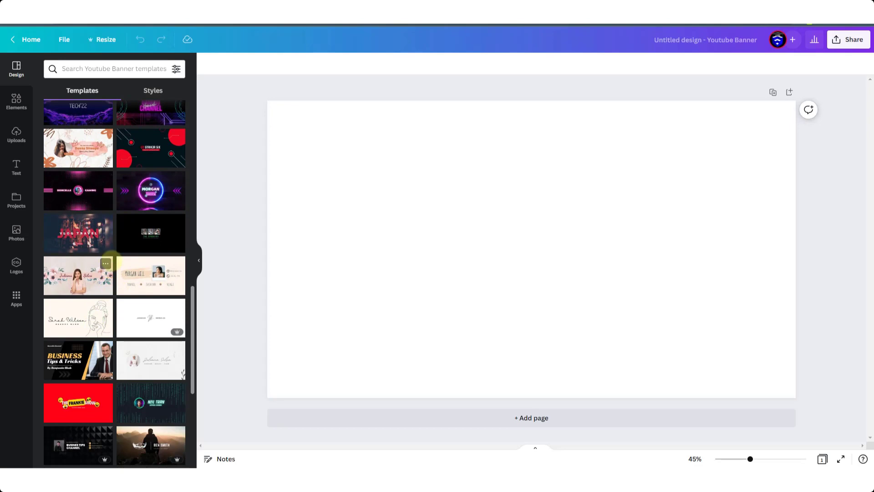
scroll(112, 259, down, 1)
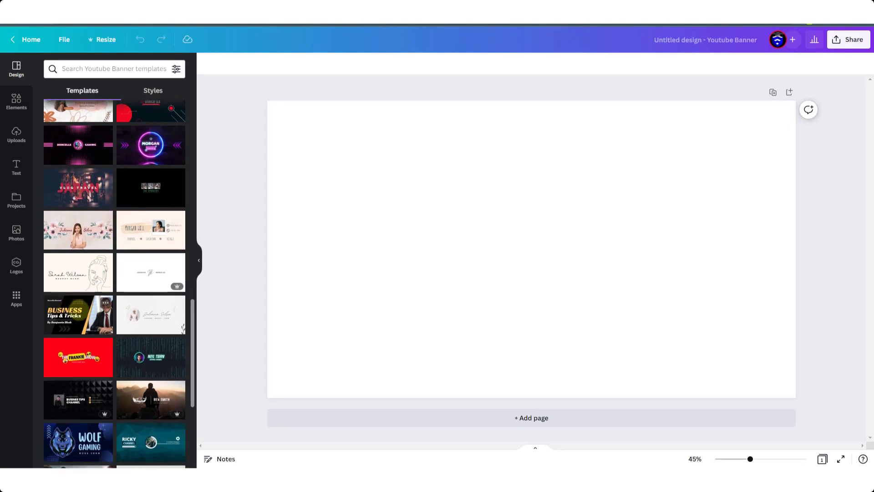
click(77, 309)
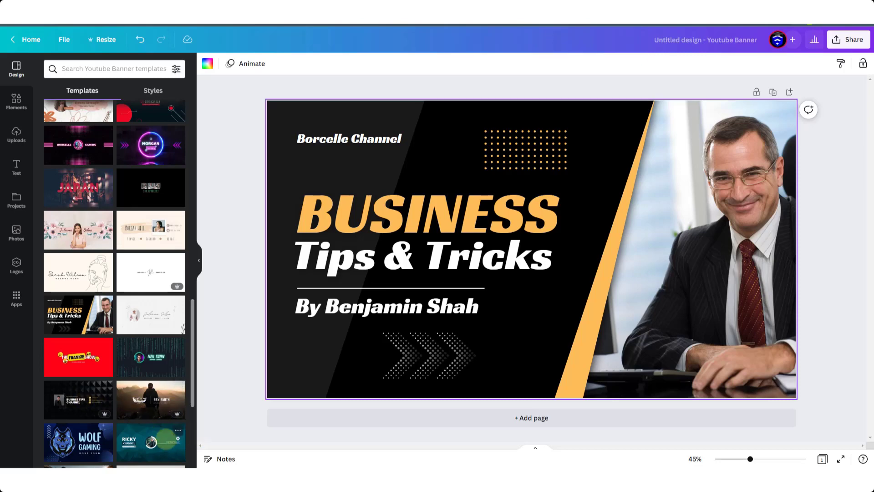
click(75, 401)
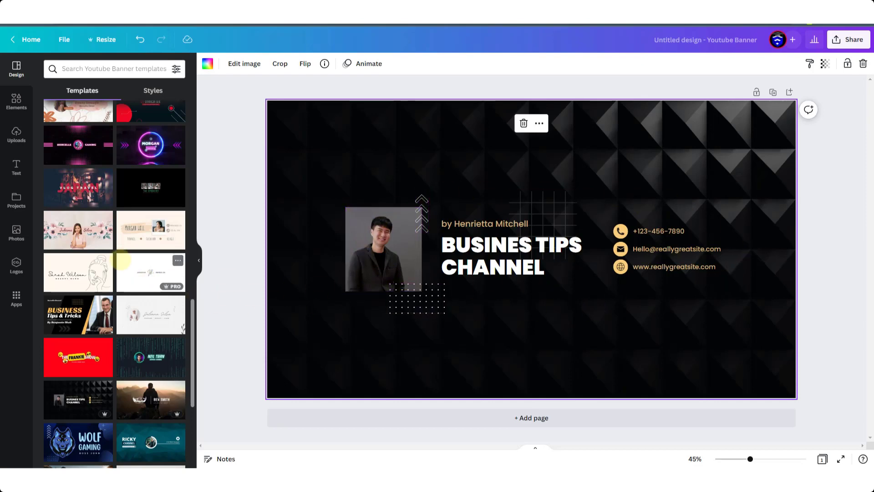
- Browse the banner templates in the Gaming, Gaming logos and Gamer categories, and clear the template search
scroll(146, 253, up, 8)
scroll(146, 253, up, 7)
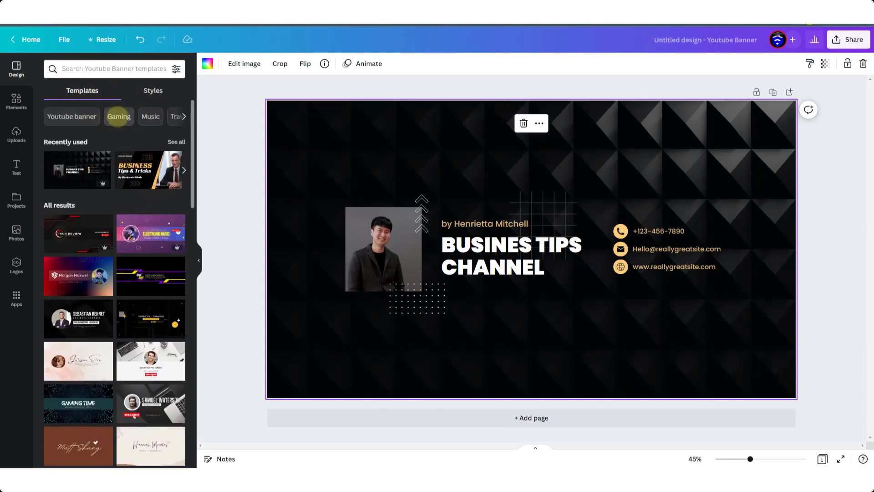
click(118, 116)
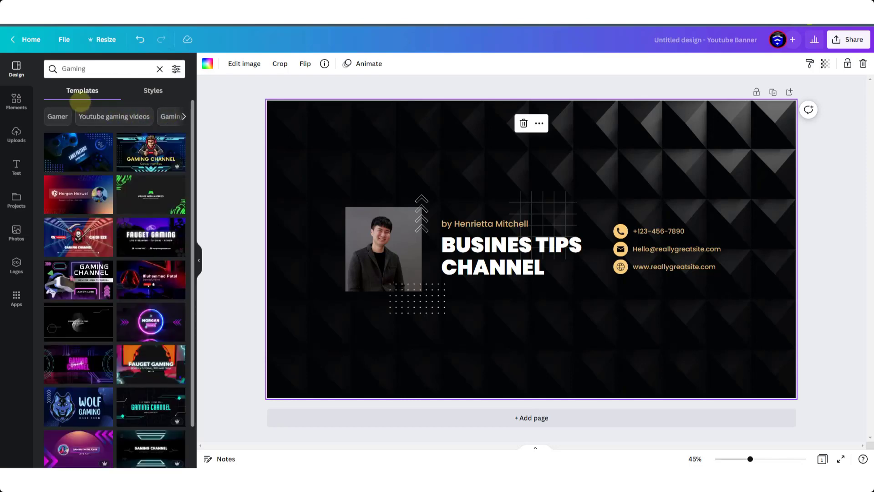
click(165, 117)
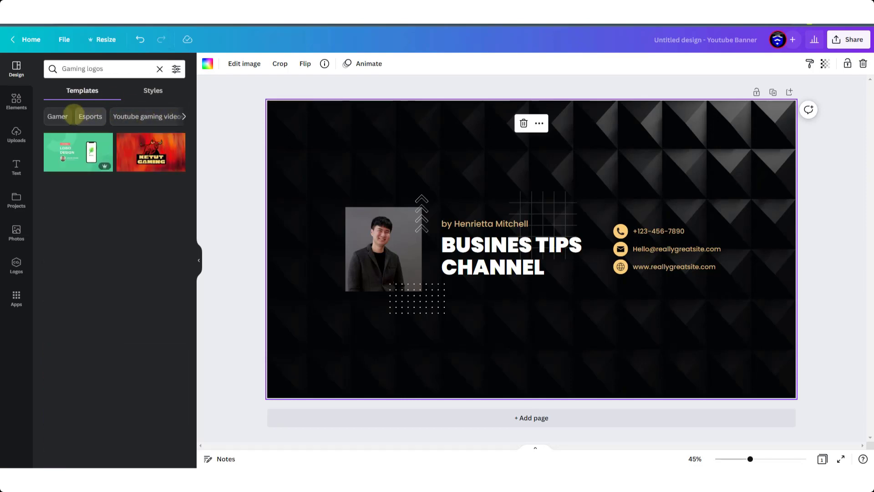
click(58, 117)
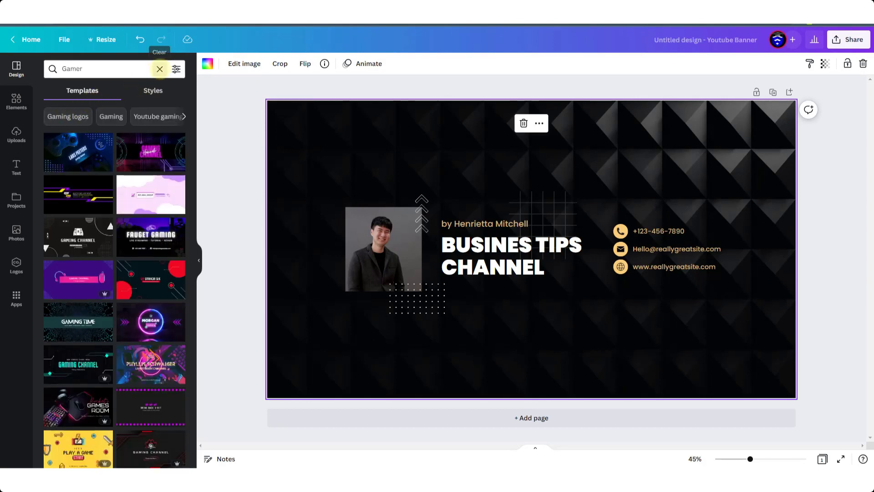
click(159, 69)
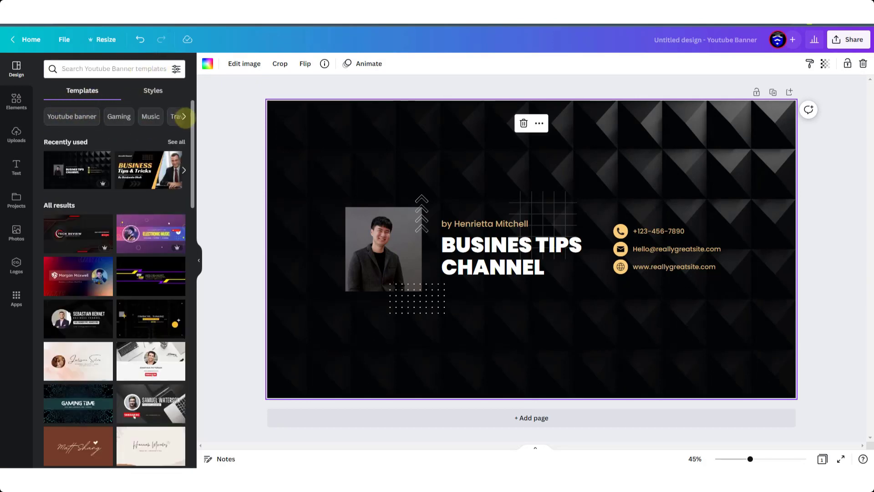
- Browse the Tech banner templates and try out the red and black "Thynk Unlimited" music channel template
click(184, 117)
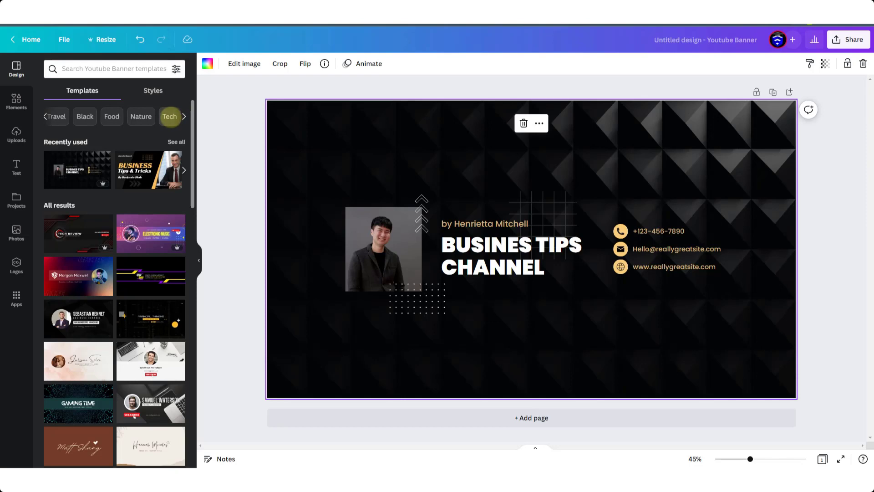
click(170, 116)
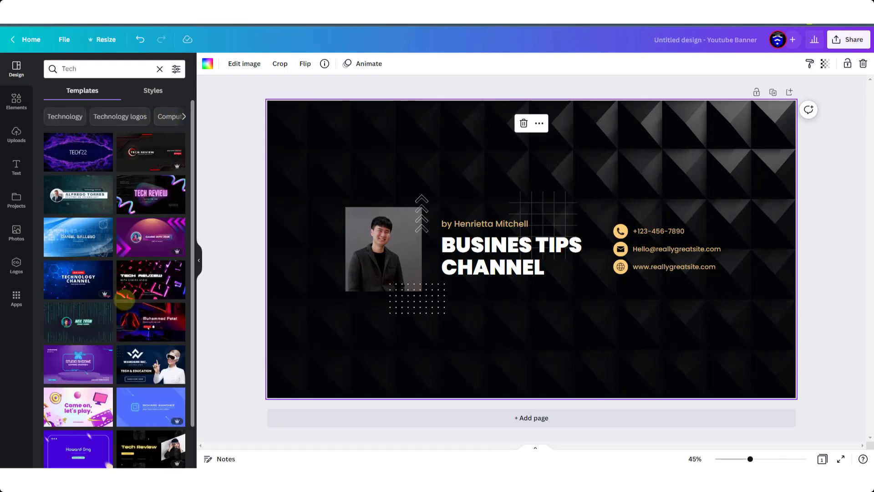
click(184, 116)
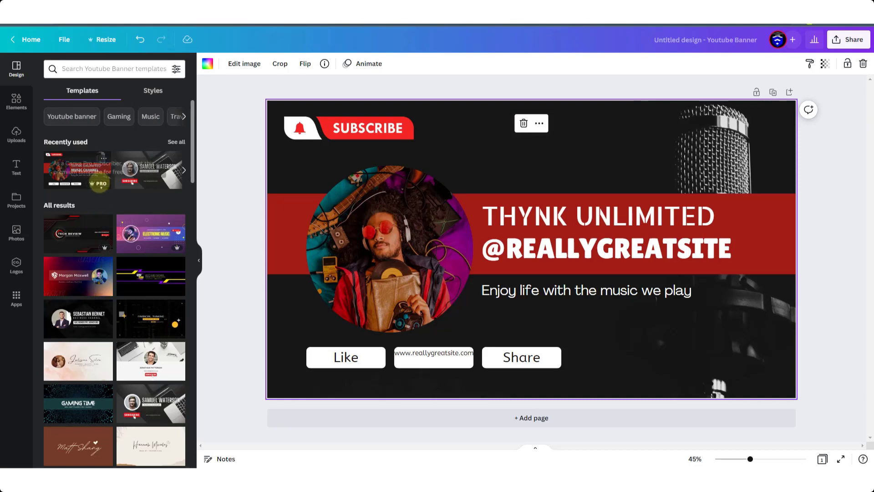
mouse_move(100, 186)
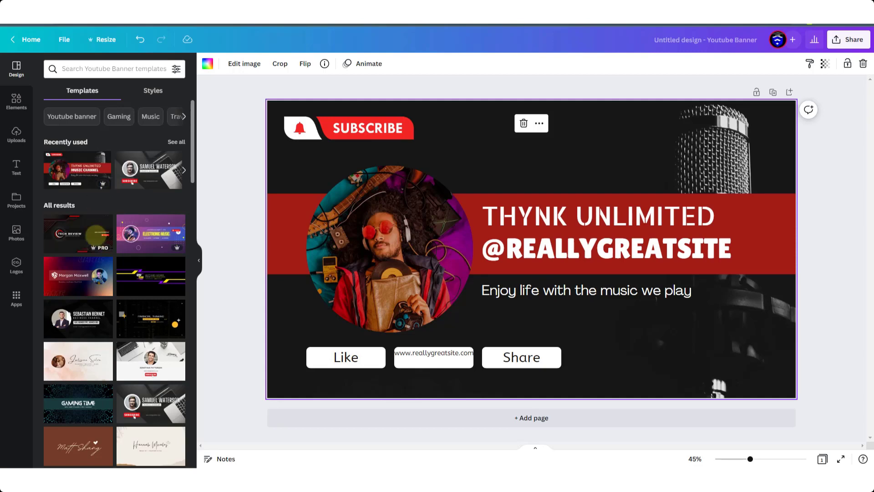
mouse_move(175, 248)
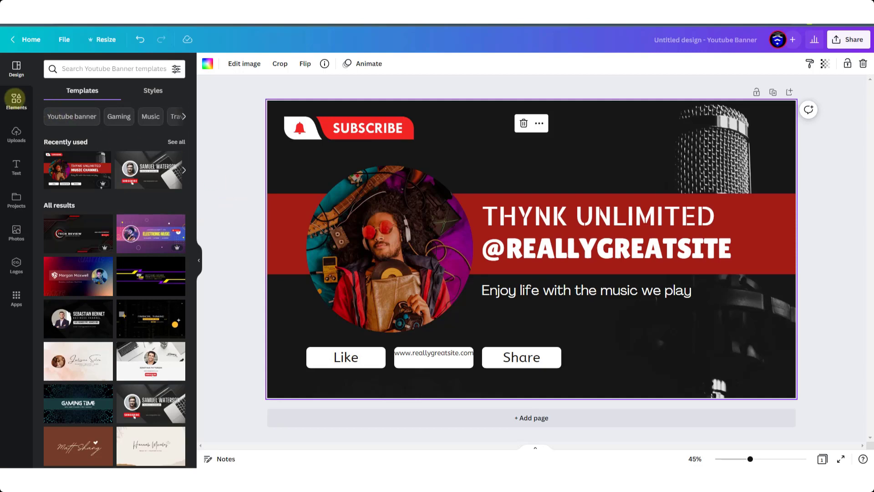
- Look through the available elements and text styles that can be added to the banner
click(16, 100)
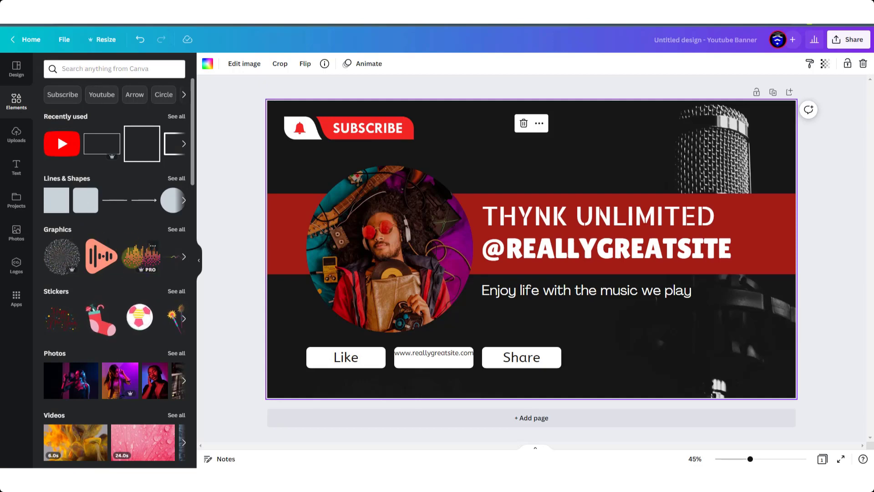
scroll(148, 255, down, 4)
scroll(145, 241, up, 4)
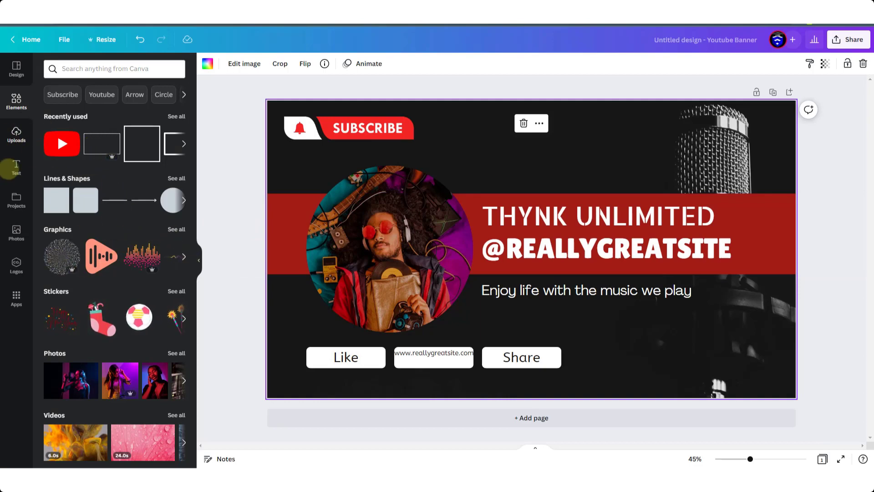
click(17, 167)
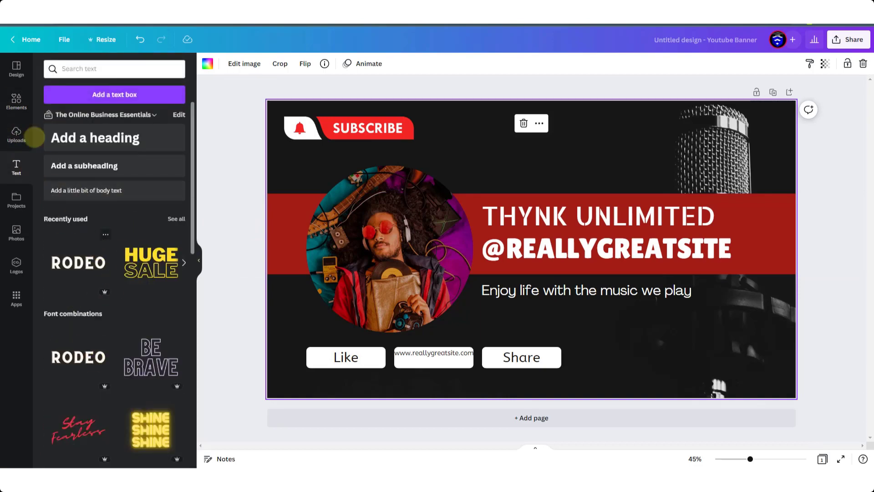
- Apply the dark pyramid-patterned "Busines Tips Channel" template from the recently used banner templates
click(16, 73)
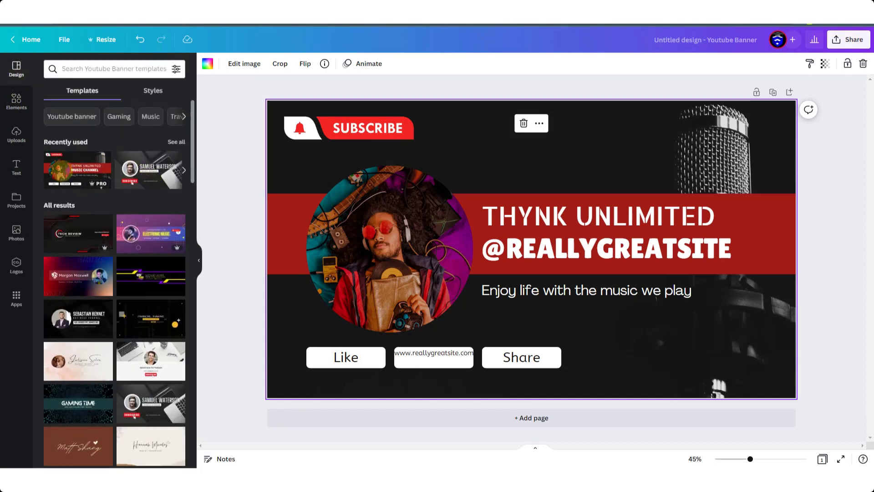
scroll(143, 191, down, 3)
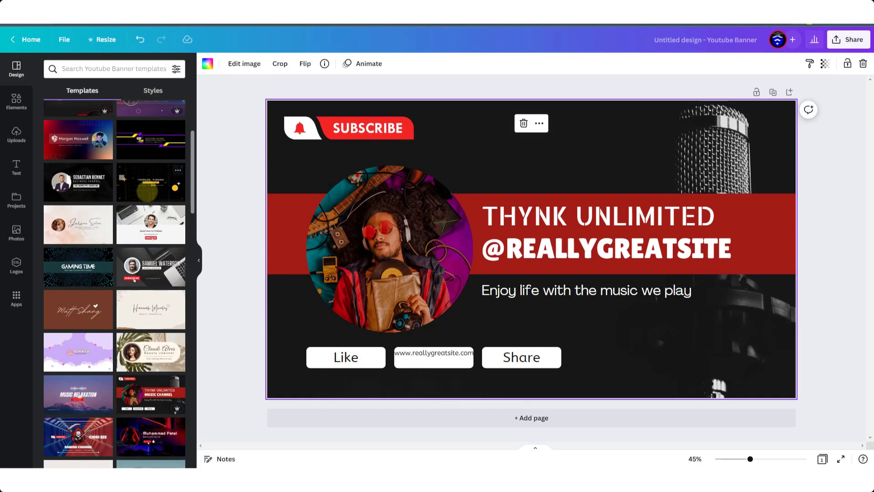
scroll(143, 197, up, 3)
click(176, 141)
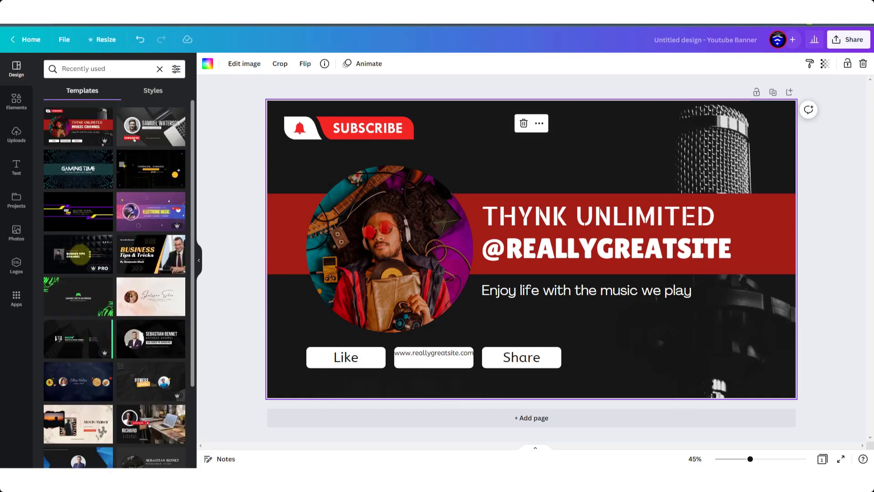
click(78, 256)
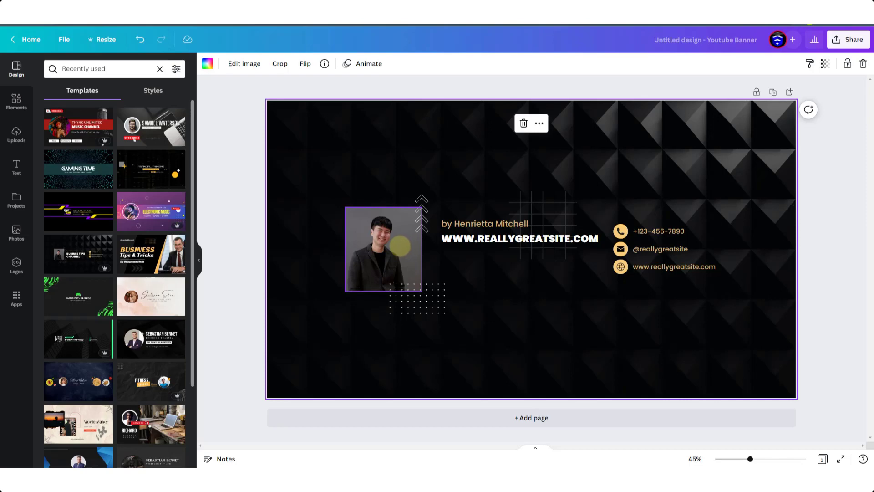
- Replace the template's placeholder portrait with the uploaded photo of the man in a grey cap, fitted into the portrait frame
click(400, 246)
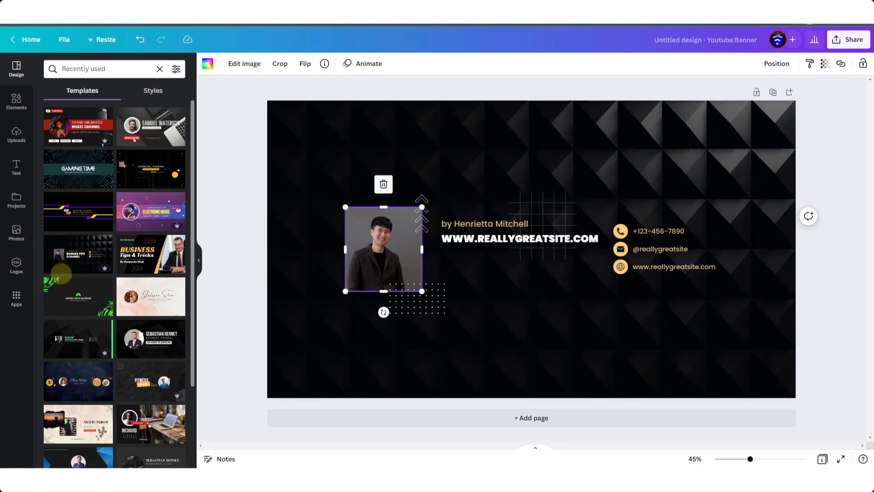
click(16, 232)
click(17, 132)
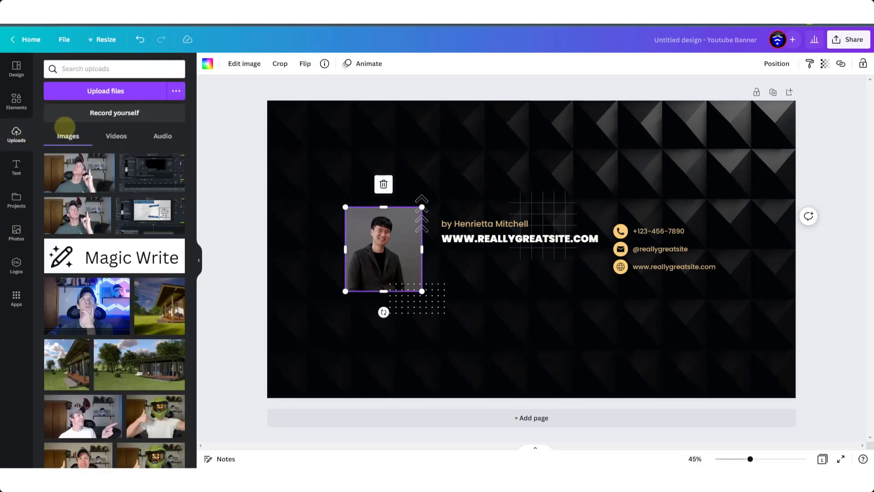
scroll(132, 282, down, 10)
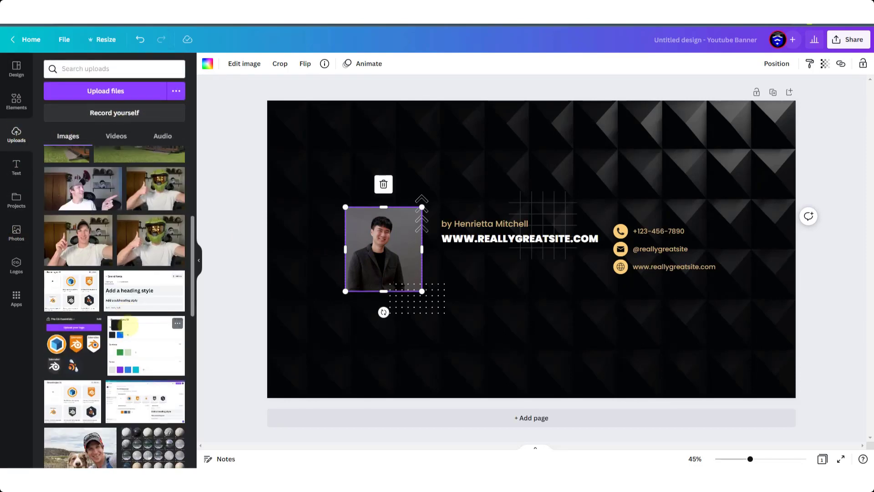
scroll(132, 282, down, 3)
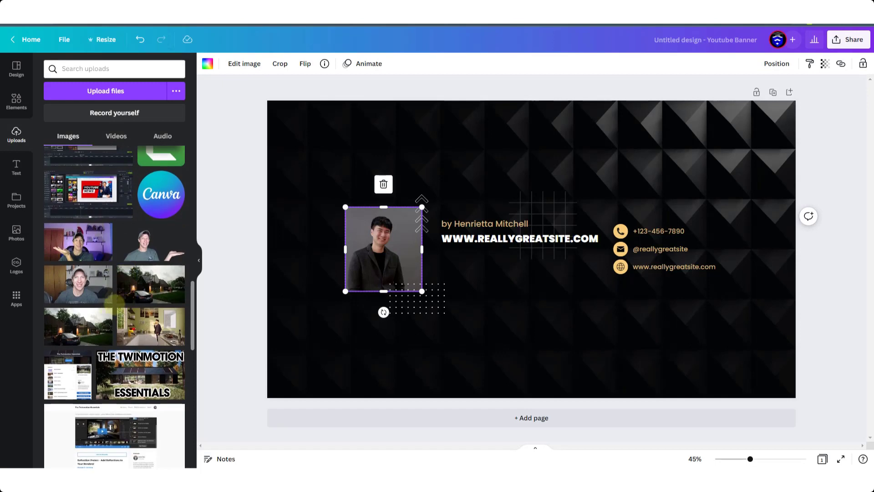
click(78, 282)
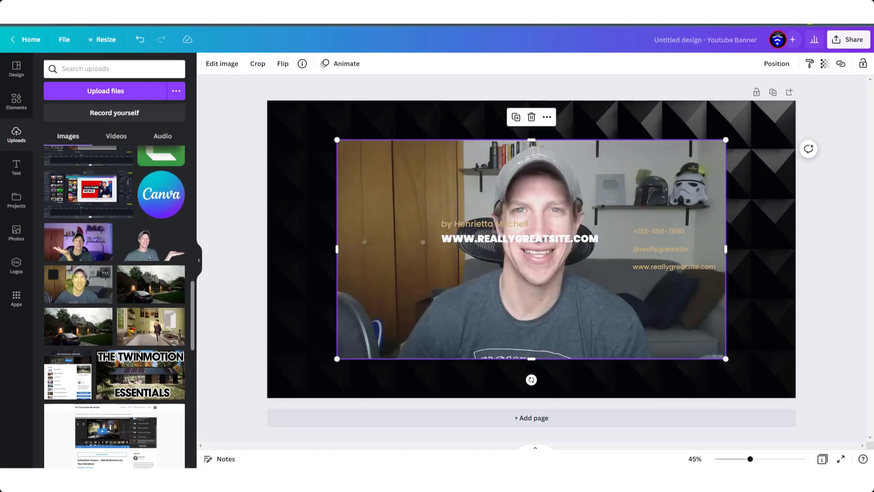
drag(726, 358, 457, 206)
drag(399, 172, 388, 244)
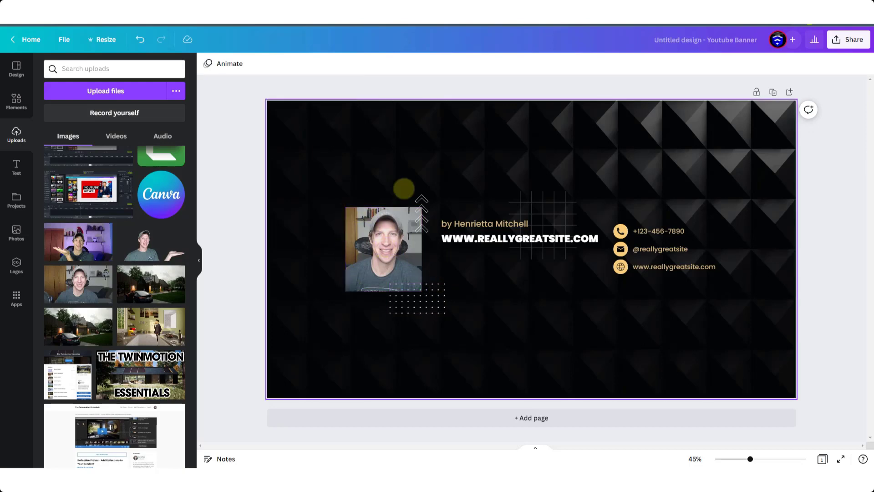
- Search the elements for "frame" and add the round landscape-placeholder frame to the banner
click(16, 100)
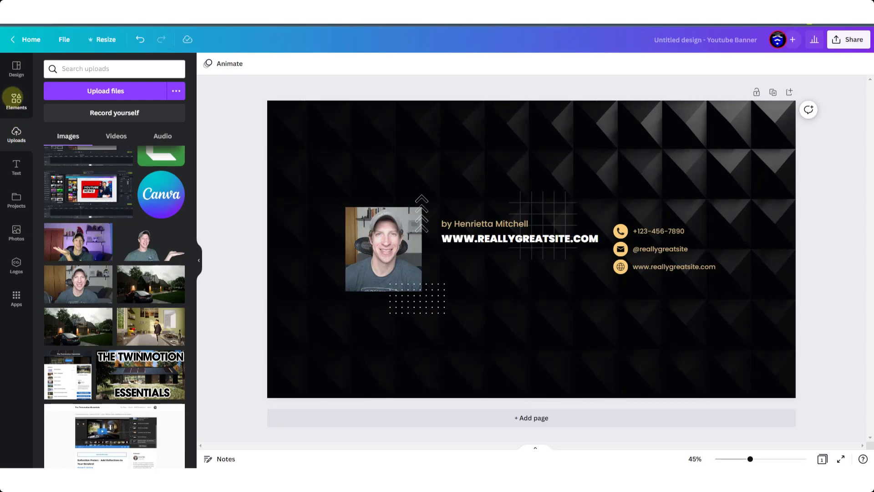
click(86, 69)
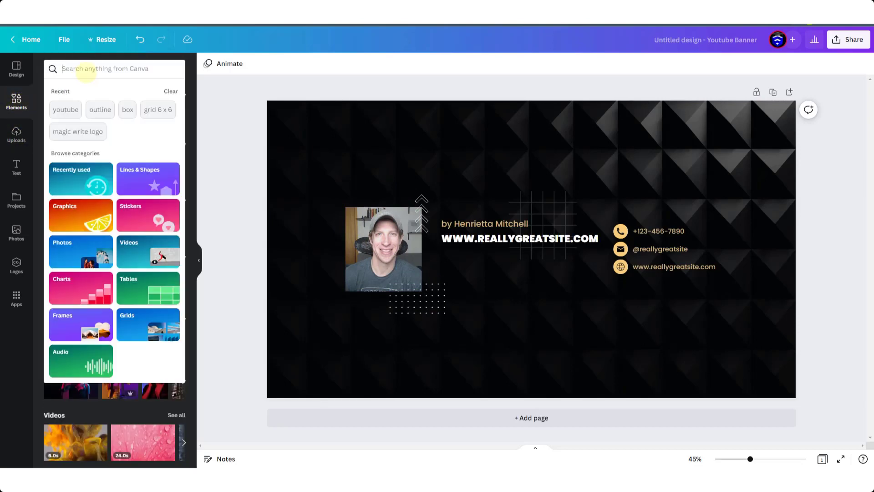
text(frame)
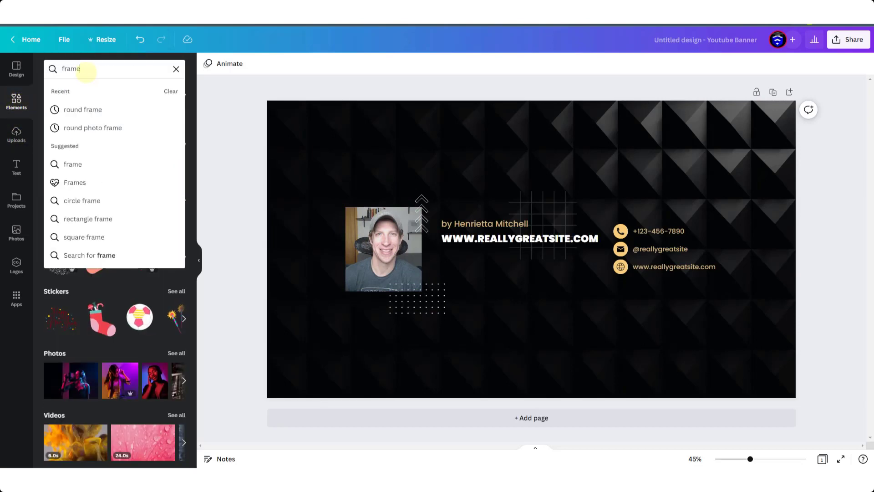
key(Return)
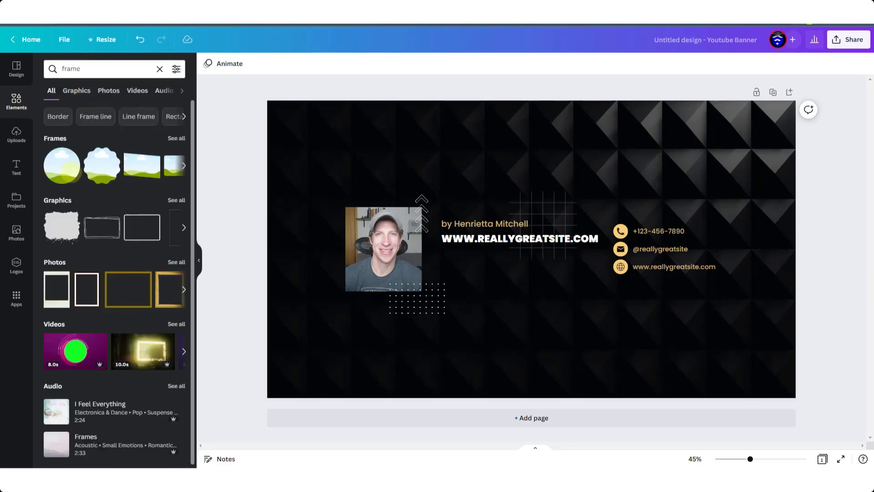
click(184, 165)
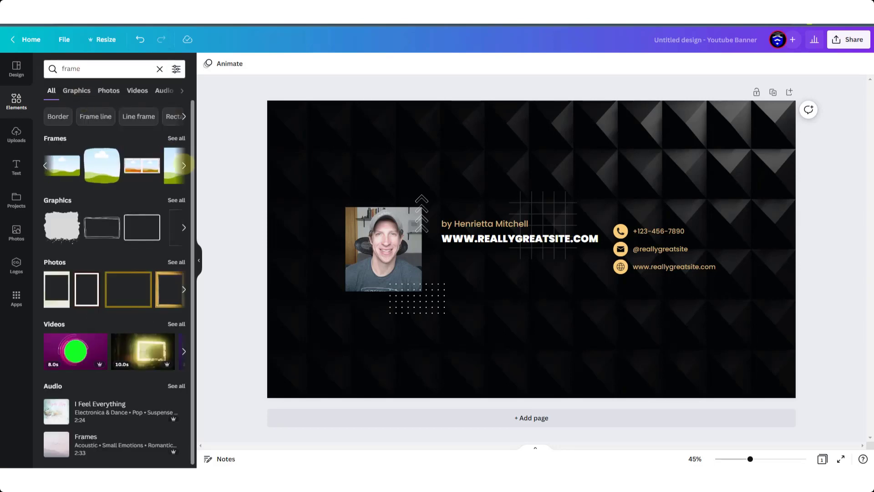
click(183, 166)
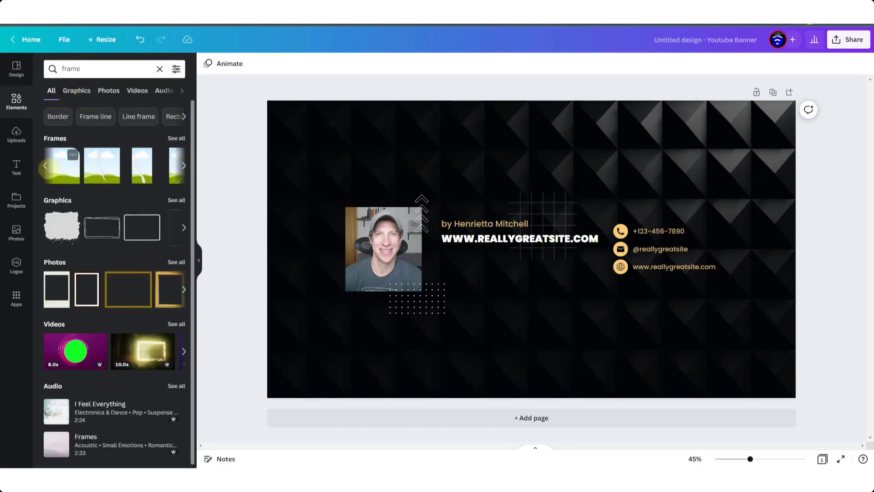
click(45, 165)
click(45, 165)
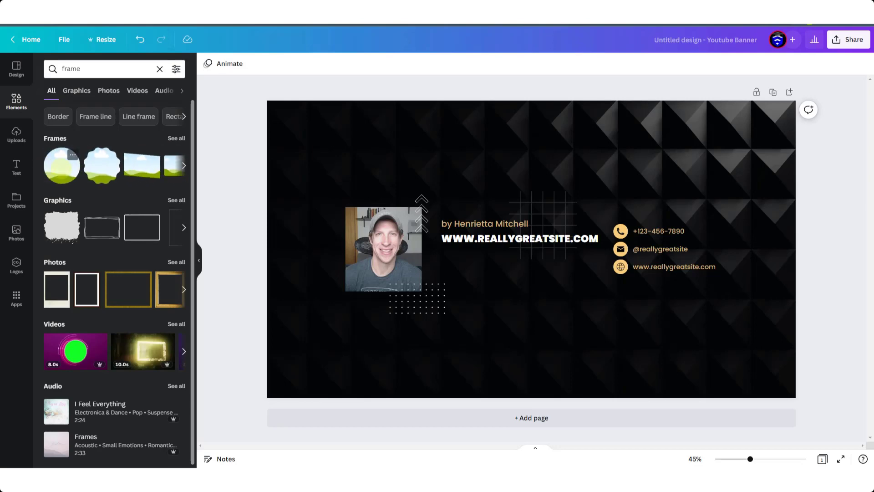
click(62, 165)
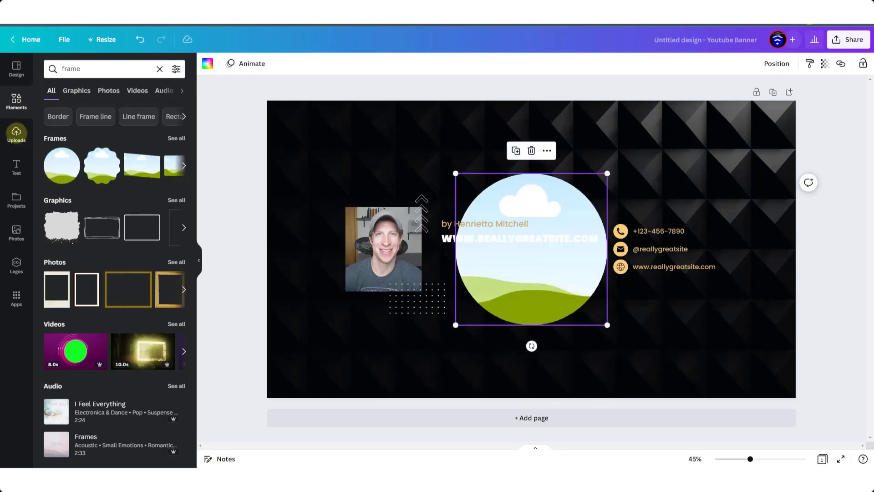
- Fill the round frame with the uploaded photo of the man in a grey cap, then shrink and position it over the square portrait
click(16, 133)
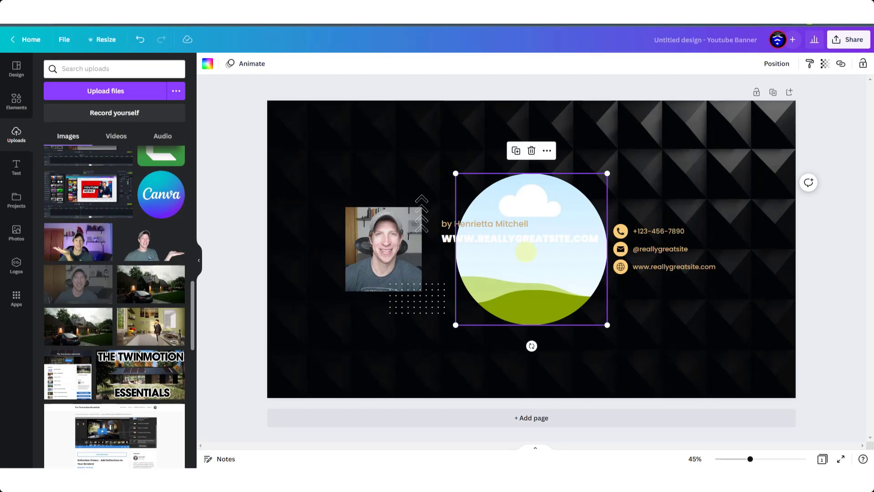
drag(526, 252, 412, 276)
drag(508, 319, 432, 263)
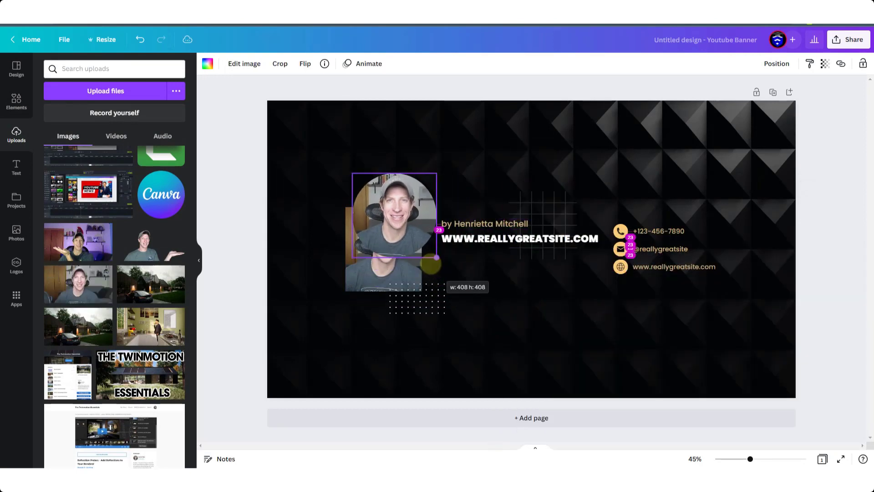
drag(394, 214, 388, 246)
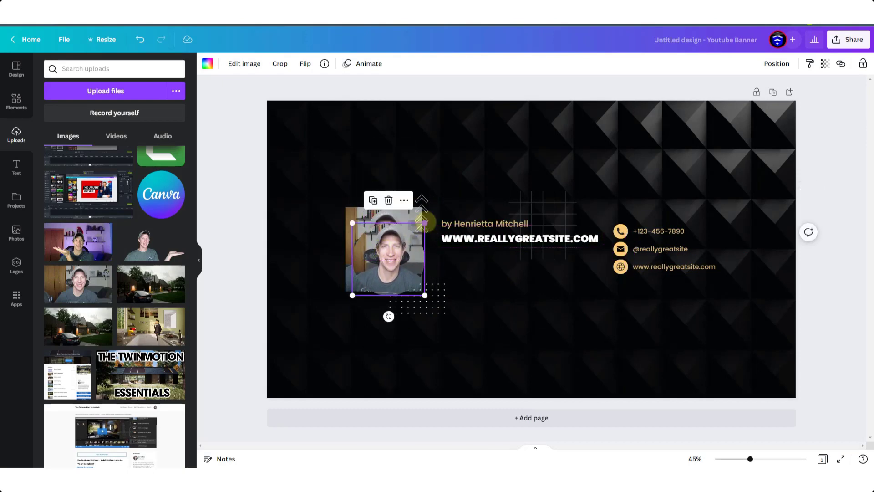
drag(425, 222, 447, 211)
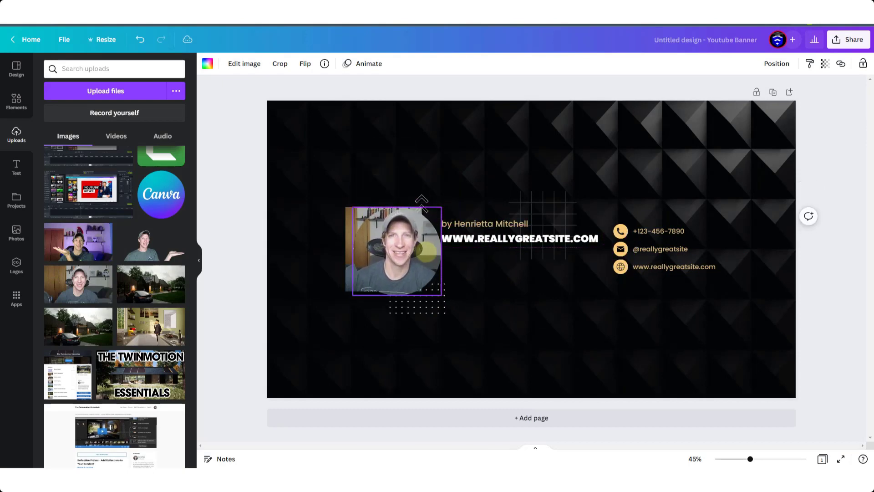
- Delete the square portrait photo and its empty frame from behind the round photo
click(357, 216)
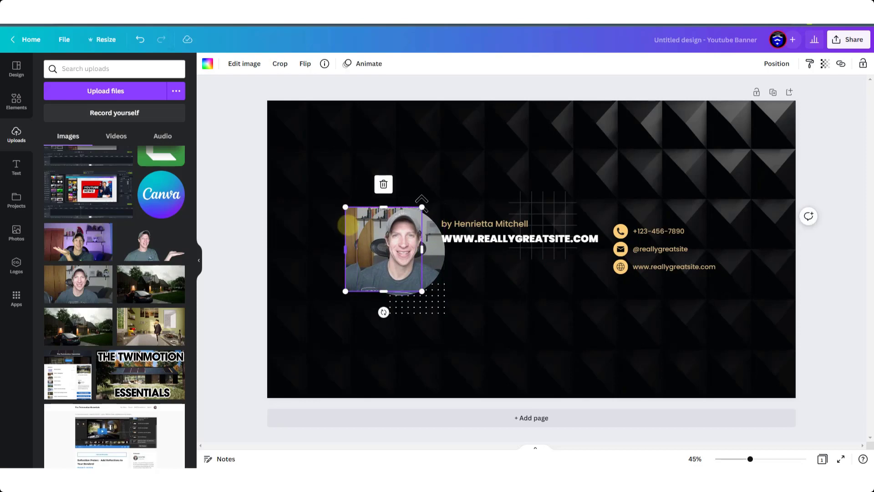
click(348, 223)
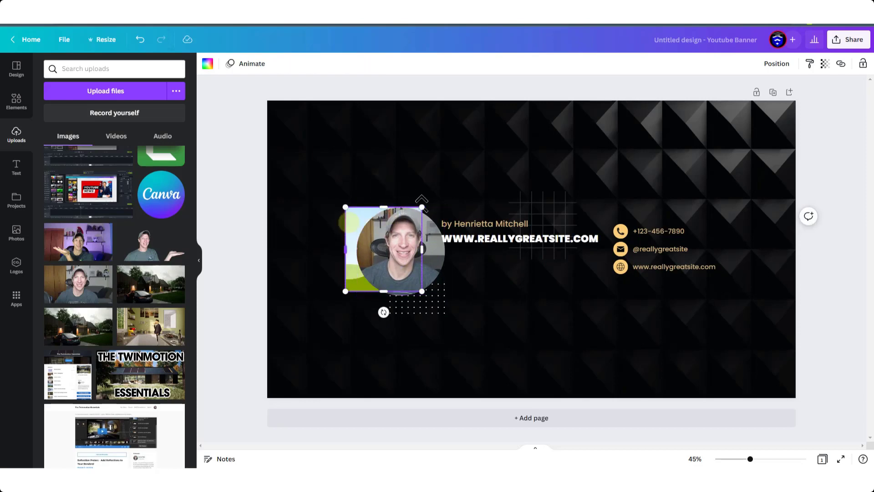
key(Delete)
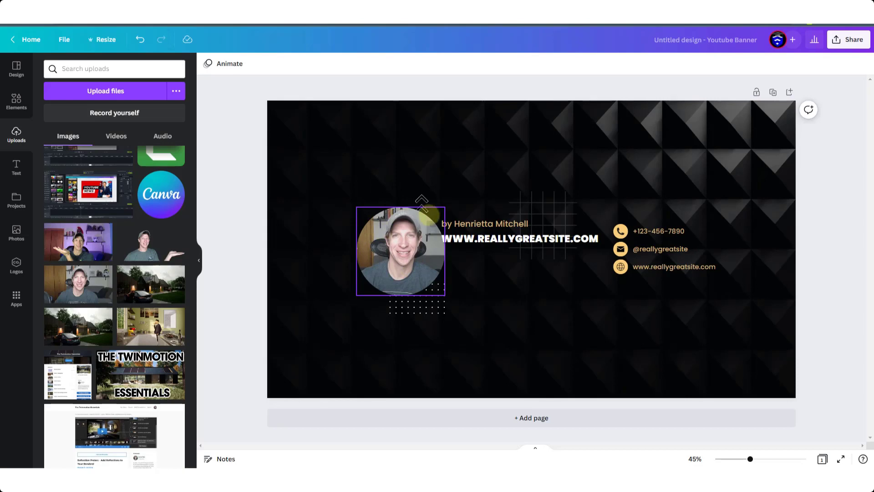
- Send the round photo to the back, behind the chevrons and dot grid, and nudge it slightly down
drag(750, 459, 761, 458)
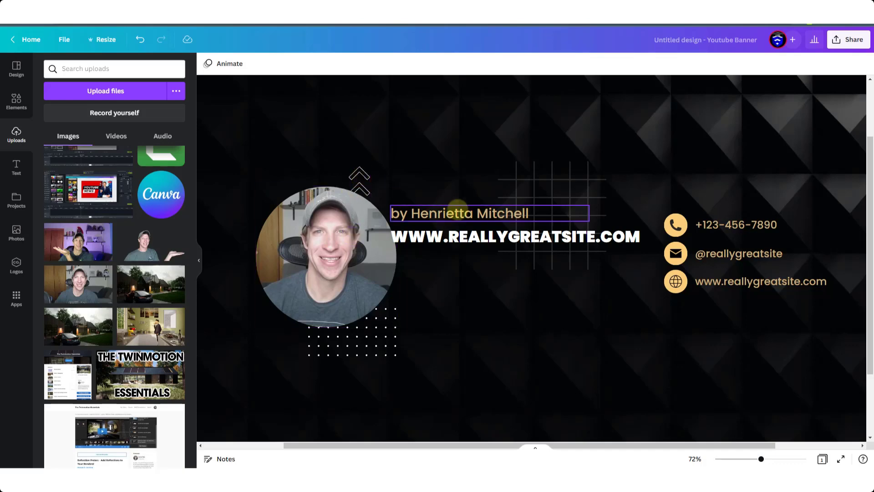
click(360, 175)
click(352, 255)
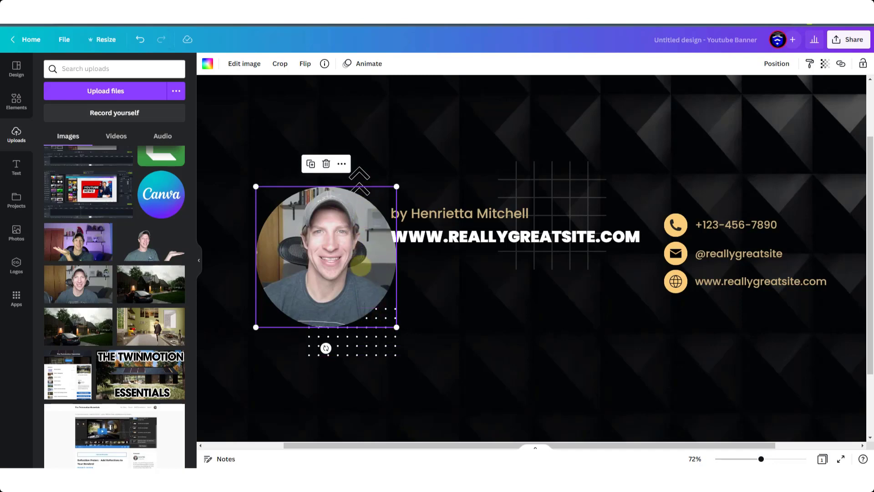
right_click(360, 260)
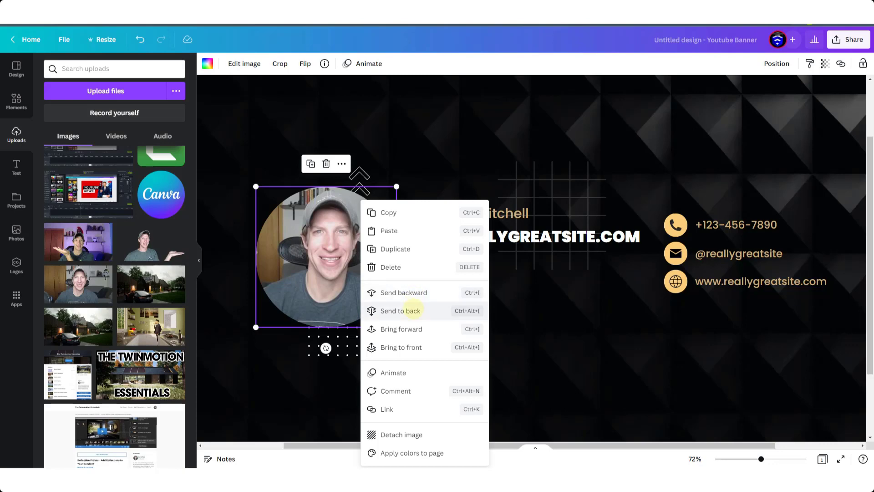
click(401, 311)
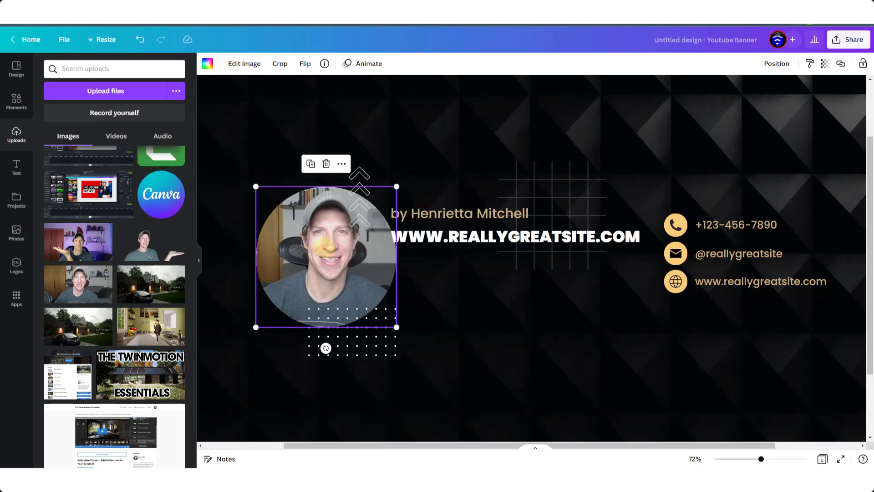
mouse_move(327, 246)
mouse_down()
mouse_move(319, 249)
mouse_move(328, 248)
mouse_up()
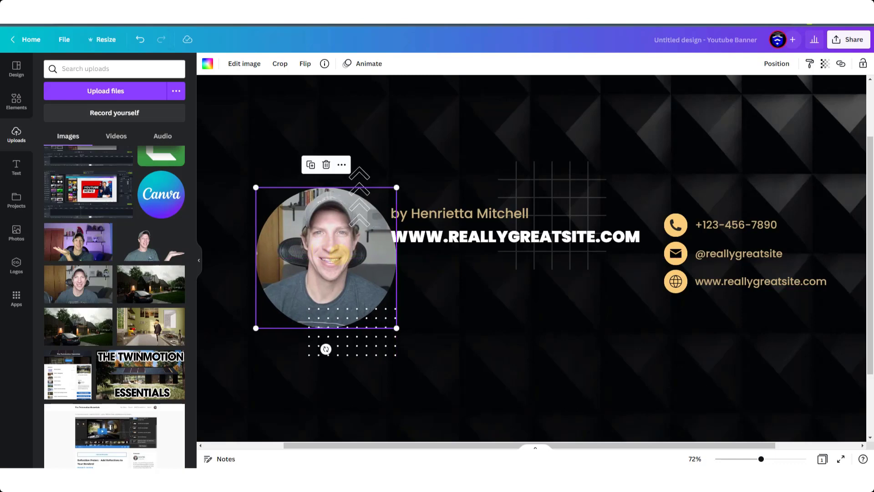
- Send the chevron graphic backward so that it sits behind the round photo
click(360, 187)
right_click(363, 180)
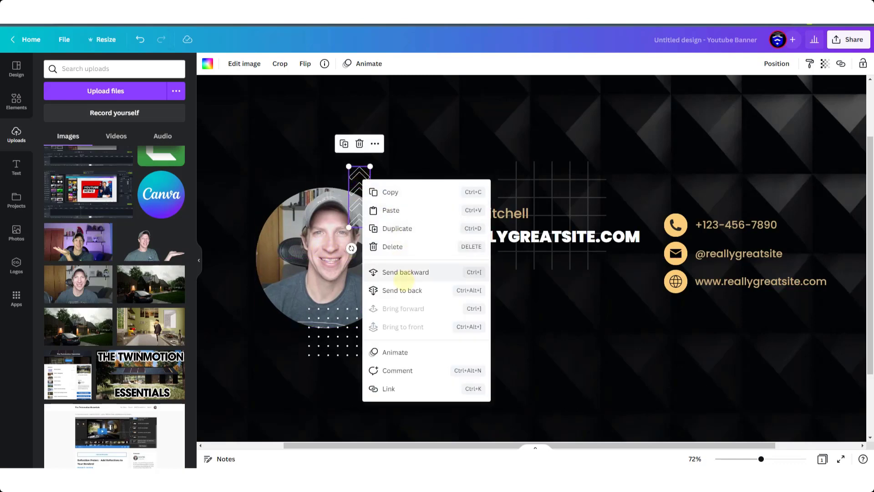
click(405, 272)
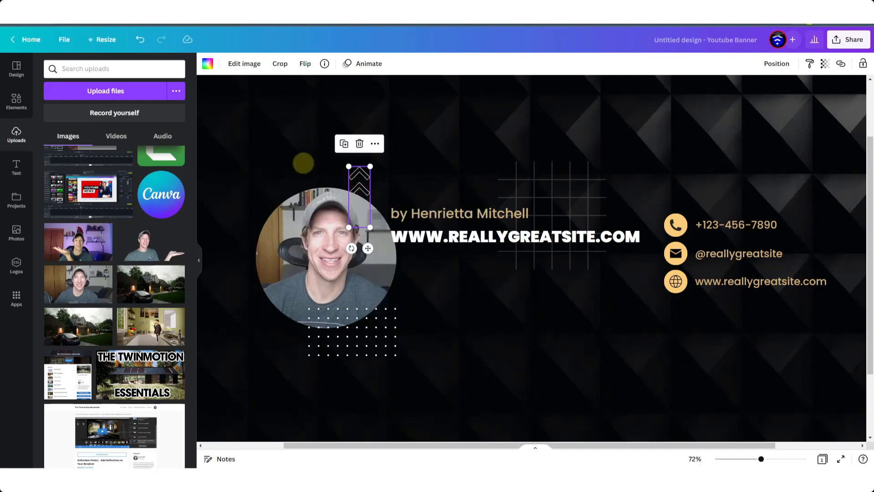
click(362, 258)
click(549, 328)
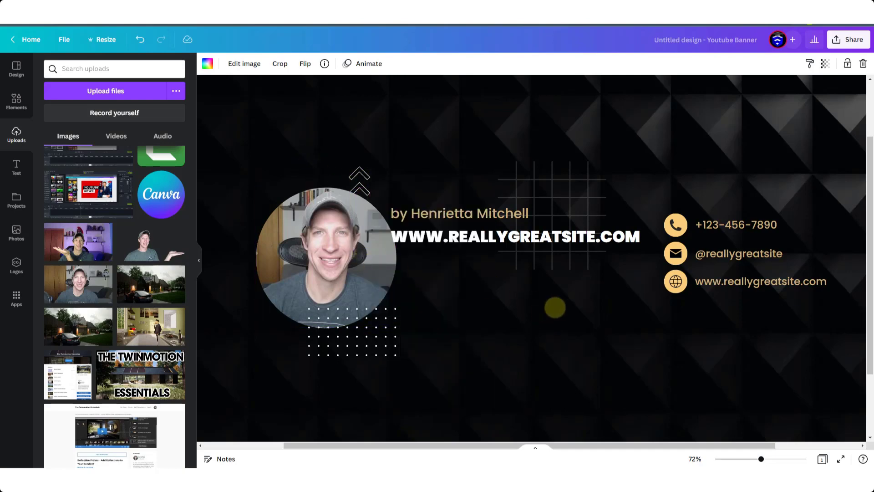
click(351, 270)
click(455, 283)
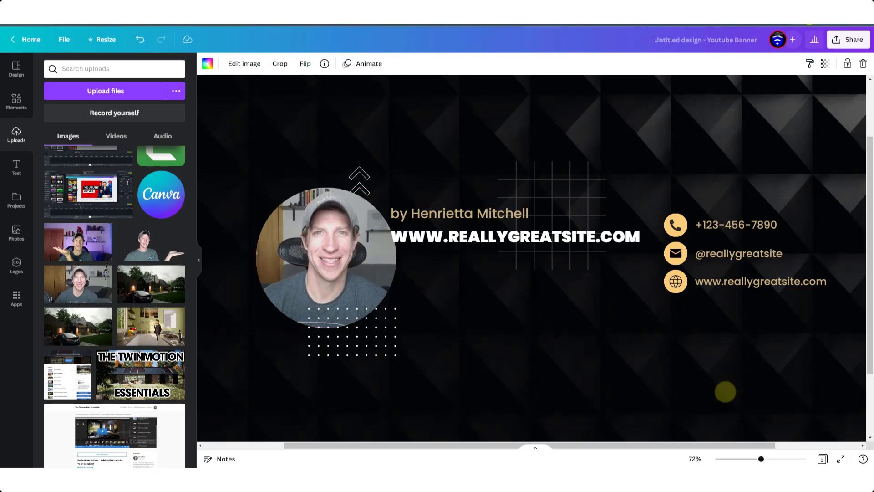
- Delete the phone, handle and website contact lines together with their yellow icons
drag(760, 458, 749, 459)
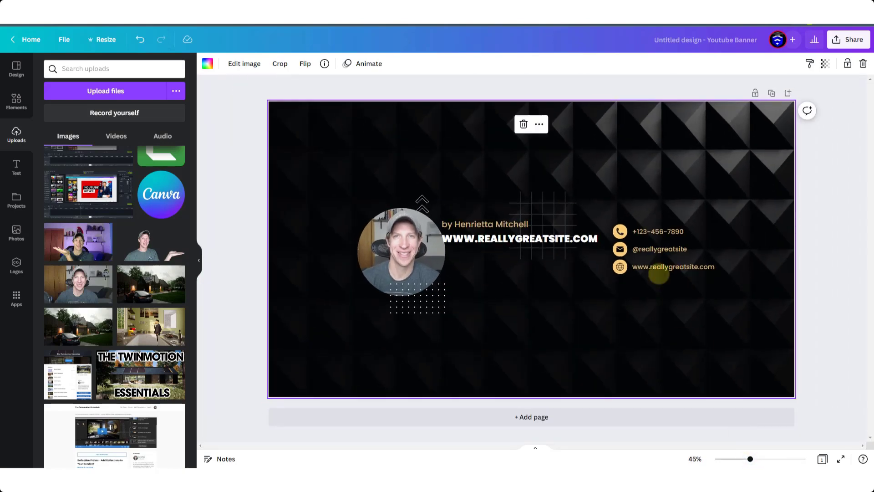
drag(610, 211, 738, 283)
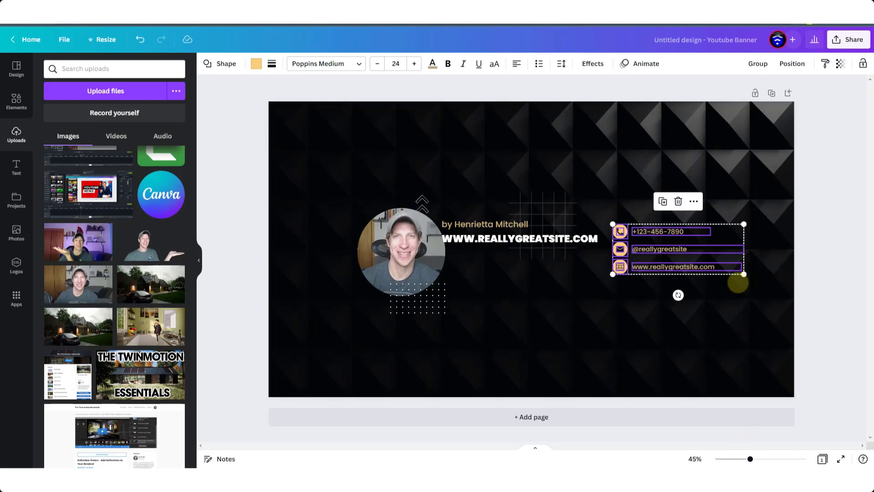
key(Delete)
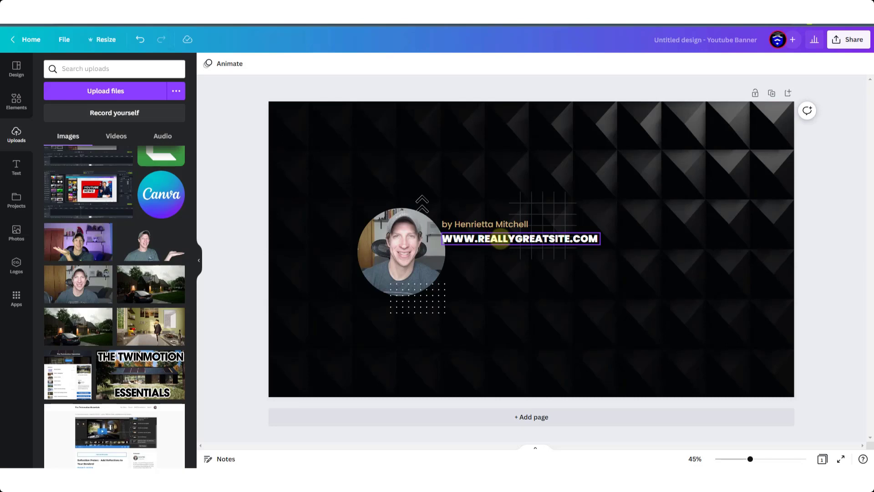
- Replace the bold website heading with "THE ONLINE BUSINESS ESSENTIALS" and widen its text box to fit one line
click(500, 239)
click(500, 239)
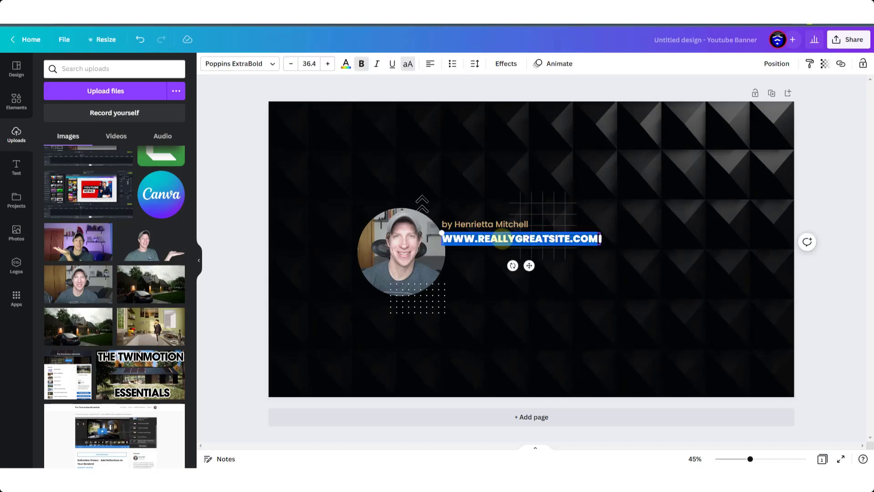
text(THE ONLINE BUSIN)
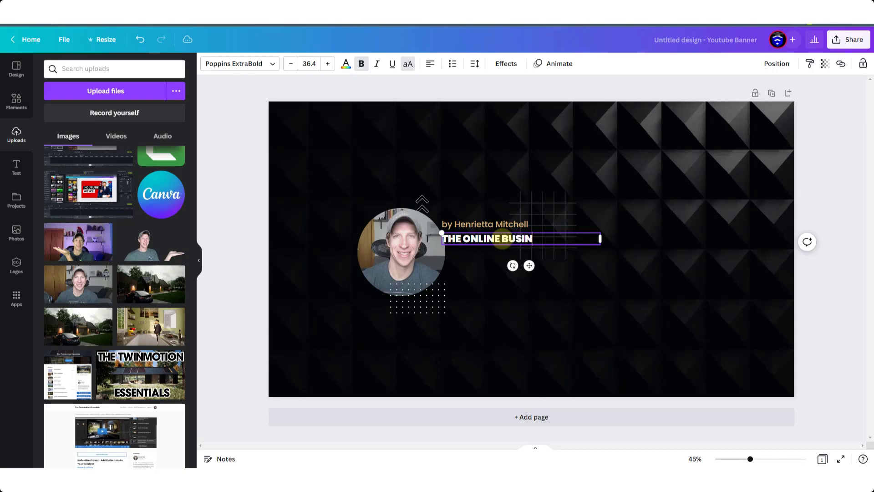
text(ESS ESSENTIALS)
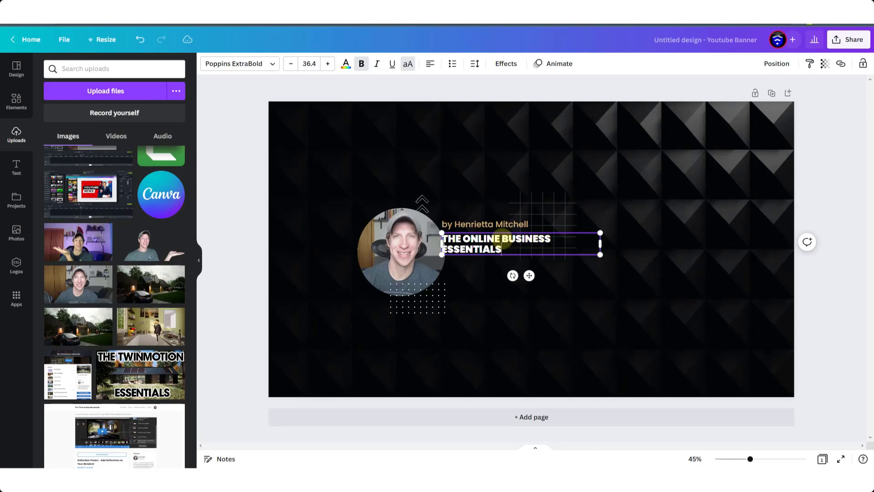
drag(600, 244, 631, 241)
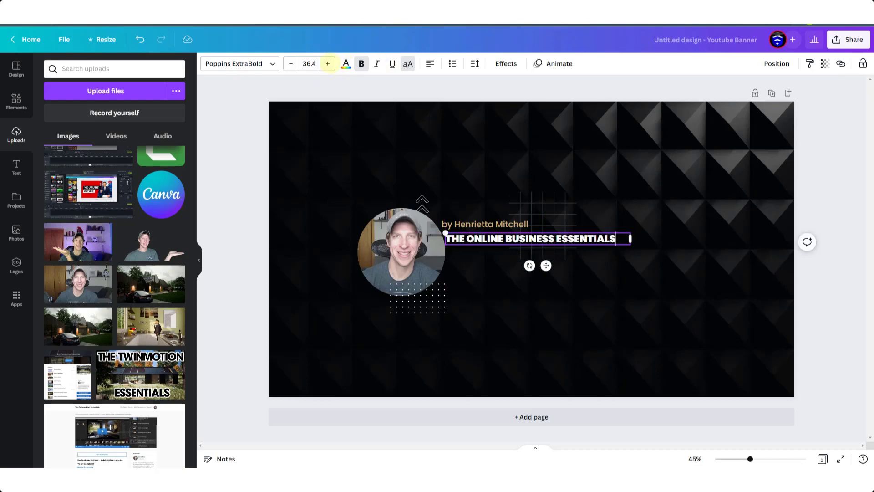
- Enlarge the heading's font size to 56.4, widen its text box slightly and shift it away from the round photo
click(327, 64)
click(328, 64)
click(328, 64)
click(328, 64)
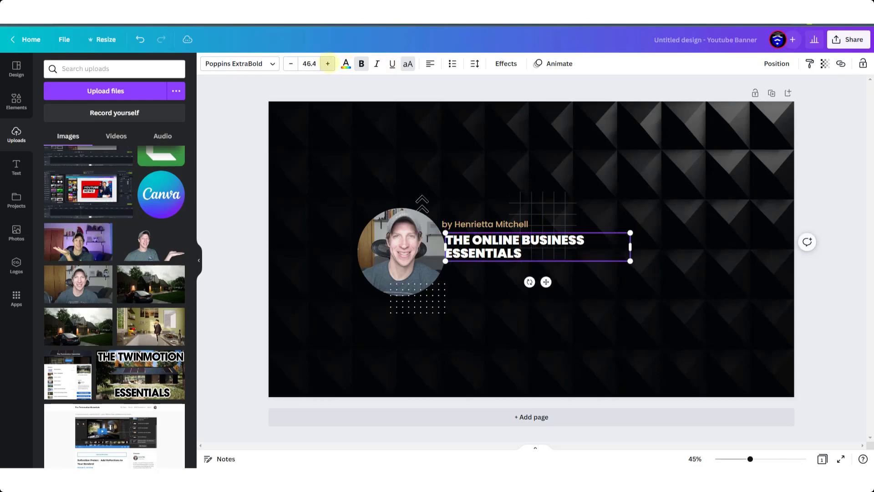
click(328, 64)
click(327, 63)
click(327, 63)
click(327, 63)
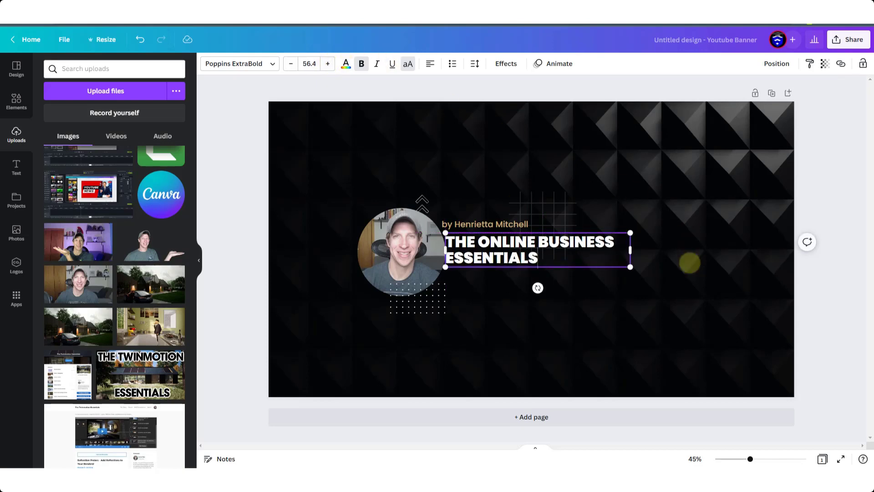
drag(630, 249, 637, 249)
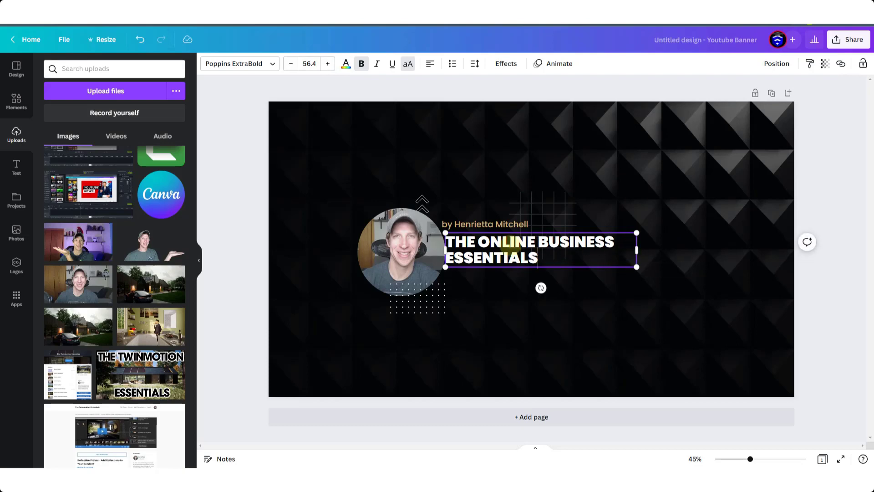
drag(497, 233, 504, 230)
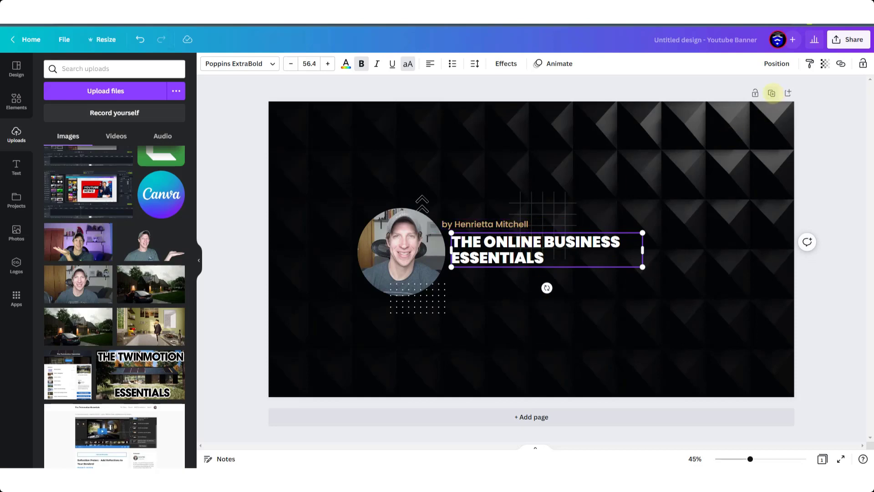
- Duplicate the banner page and widen the heading's text box on the copy so the heading fits on one line
click(772, 93)
click(633, 255)
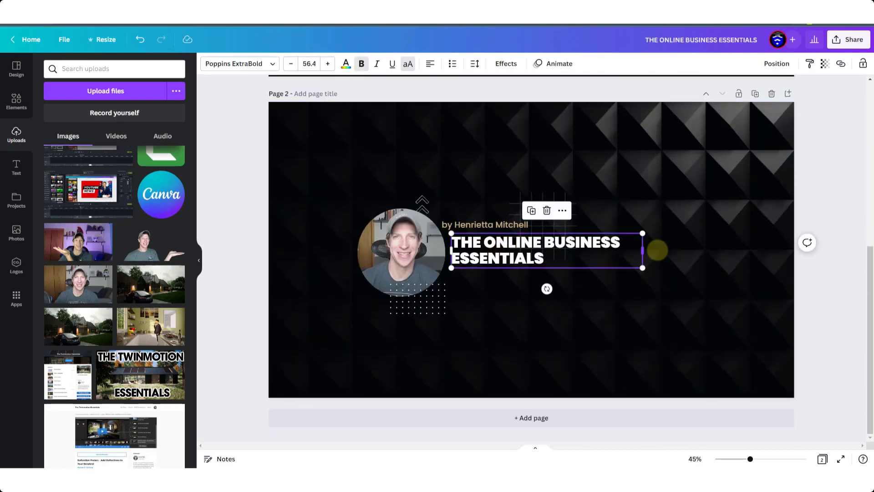
drag(657, 250, 721, 250)
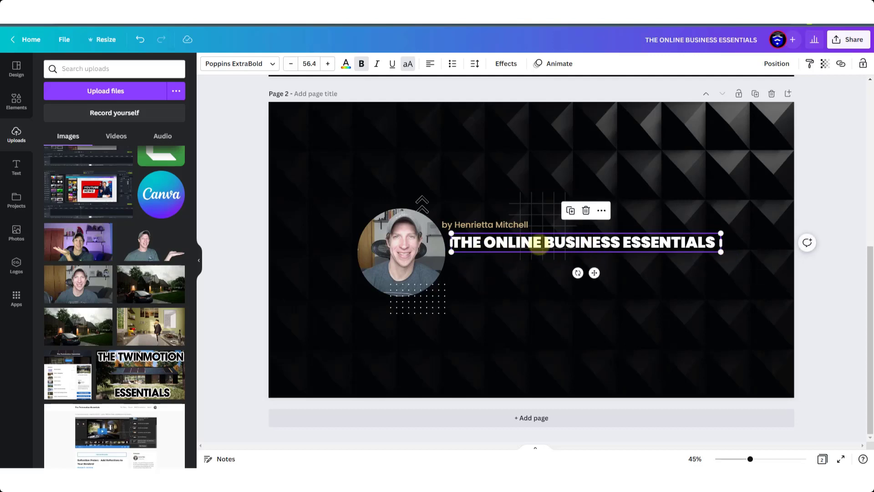
scroll(546, 254, up, 5)
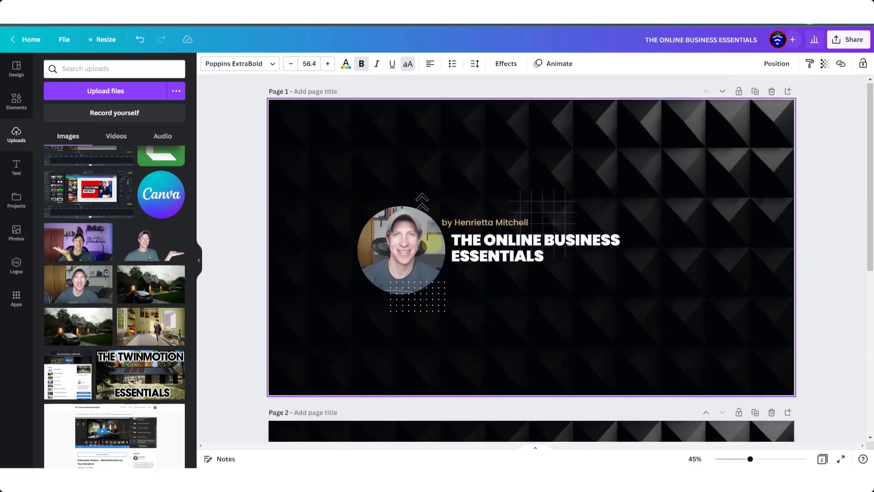
scroll(548, 268, down, 6)
scroll(566, 297, down, 2)
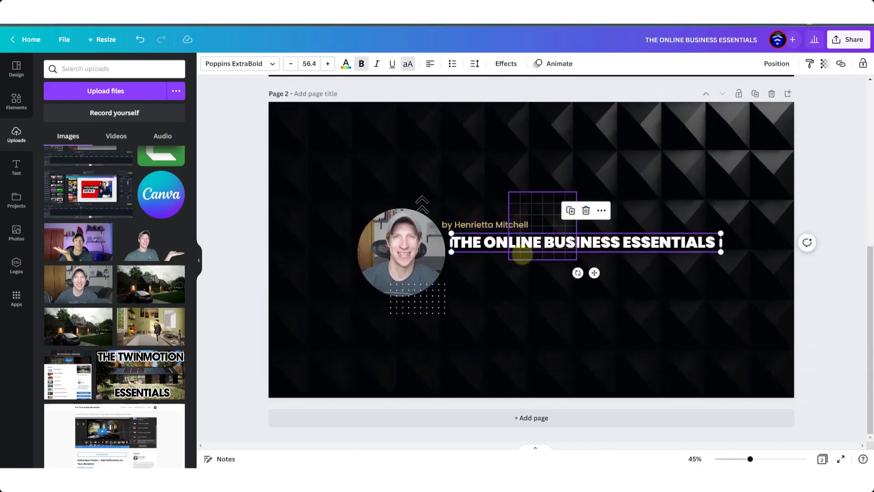
scroll(528, 273, up, 5)
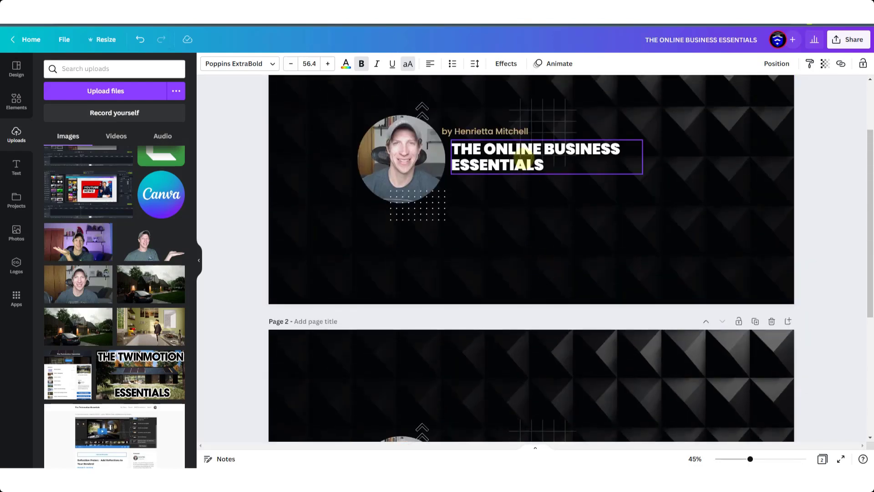
scroll(526, 161, down, 5)
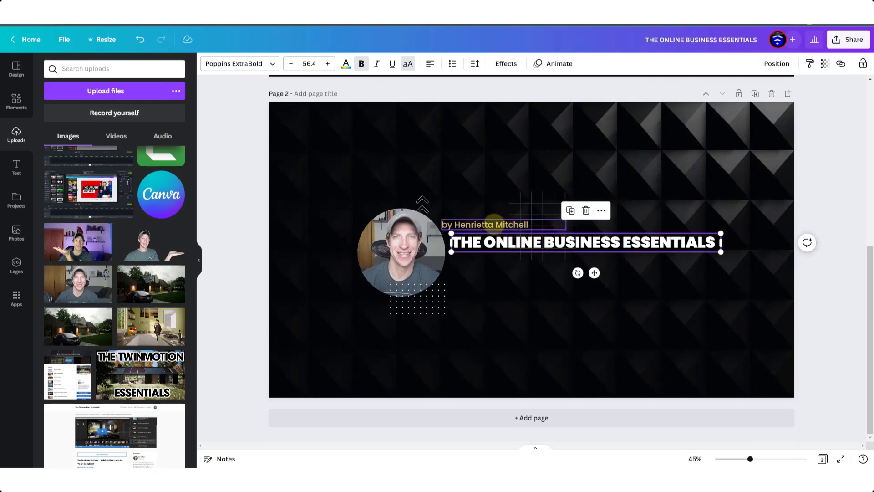
- Delete the yellow byline above the heading on page 2 and move the heading slightly up
click(494, 222)
key(Delete)
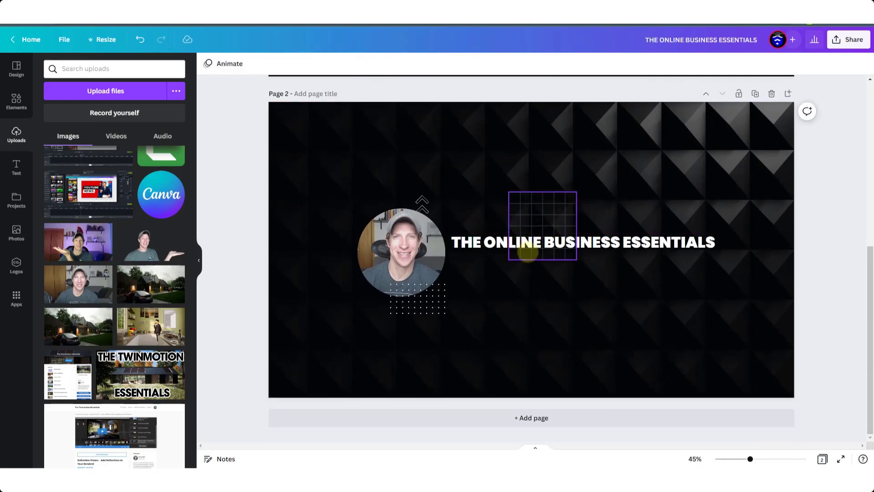
drag(522, 245, 520, 234)
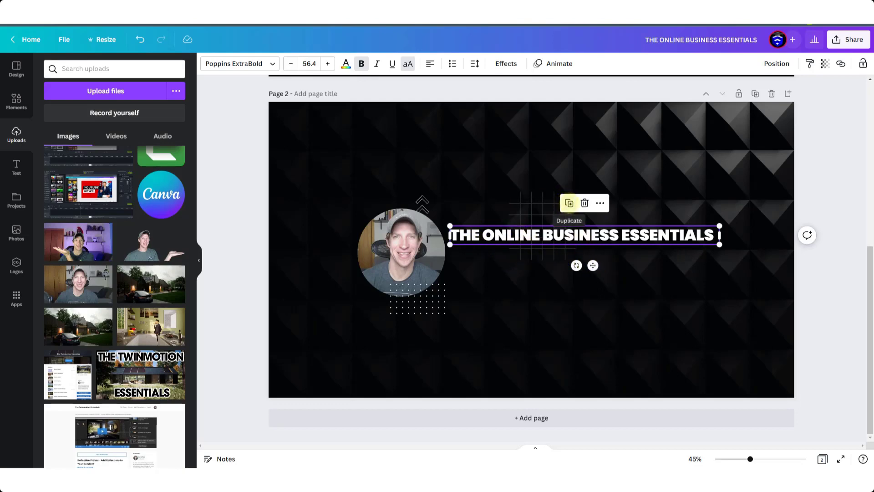
- Duplicate the heading, place the copy directly below it and replace the copy's text with "YOUTUBE"
click(569, 203)
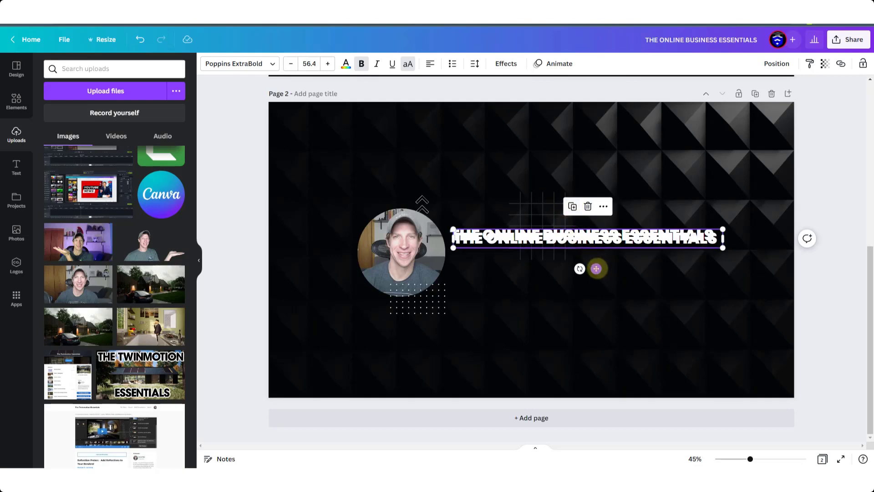
drag(594, 267, 597, 290)
double_click(534, 261)
triple_click(533, 255)
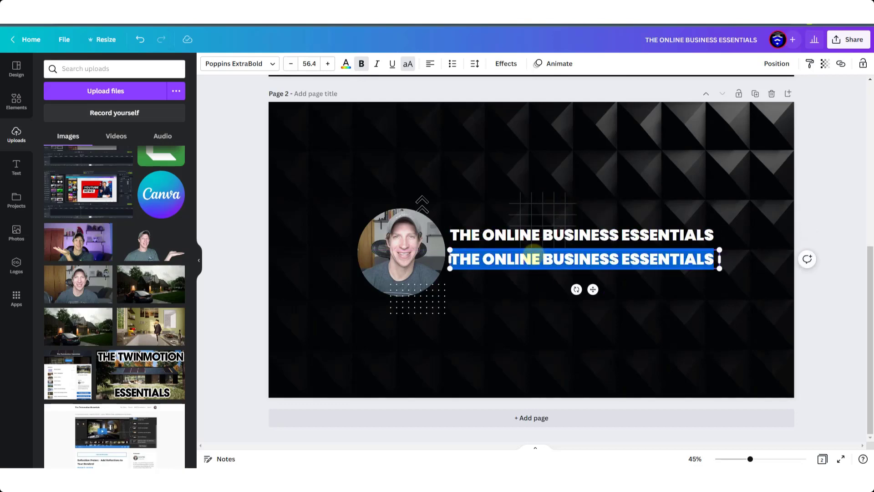
text(T)
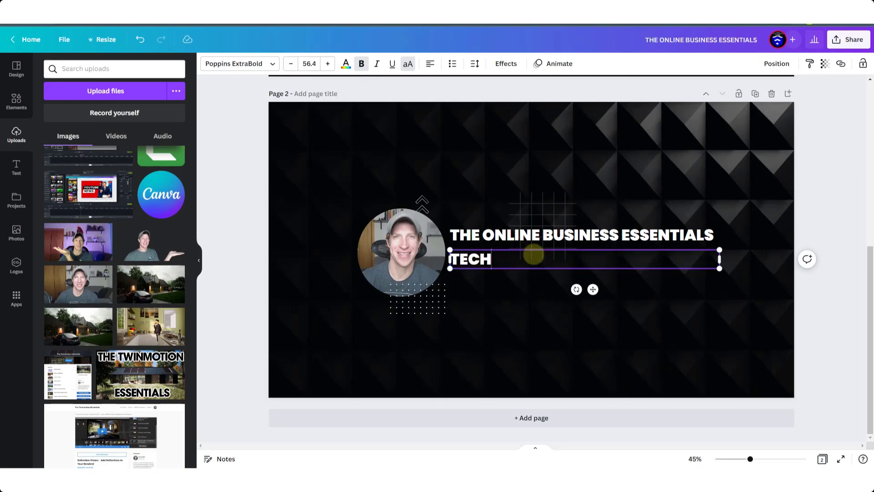
text(ECH)
key(ctrl+a)
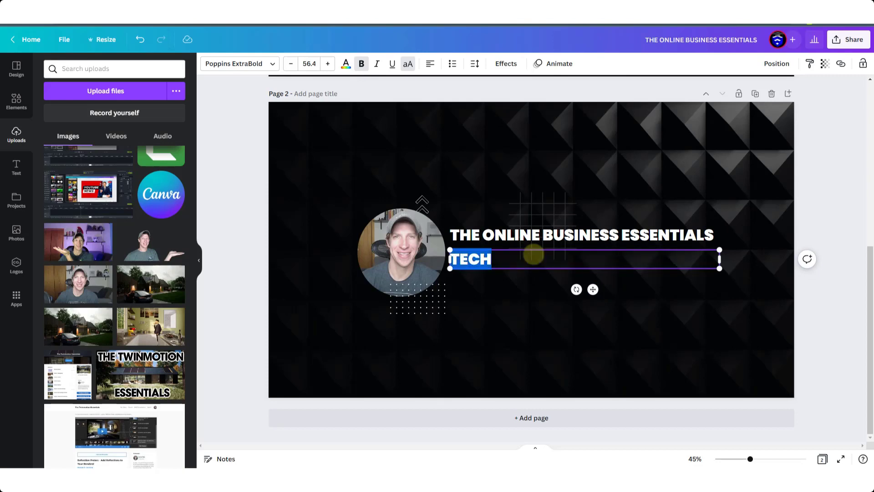
text(YOUTUB)
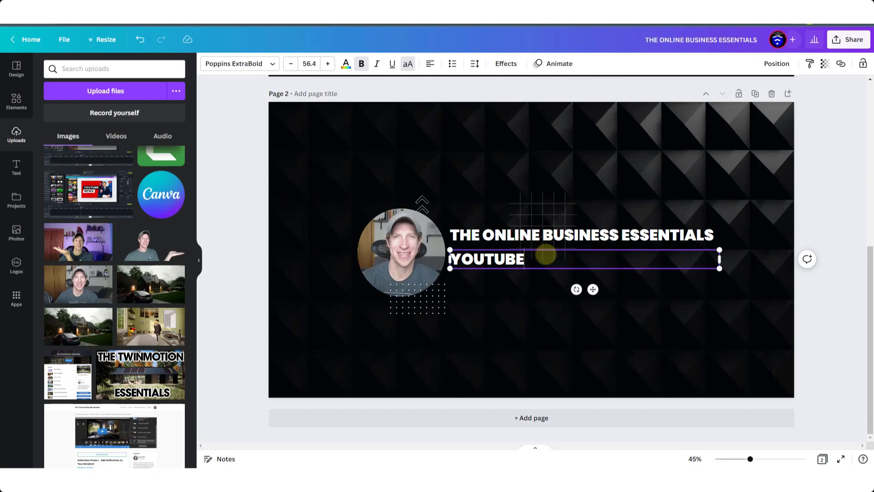
- Set the YOUTUBE text's font size to 32, narrow its box to the word and place it beneath the heading's start
click(293, 63)
click(293, 64)
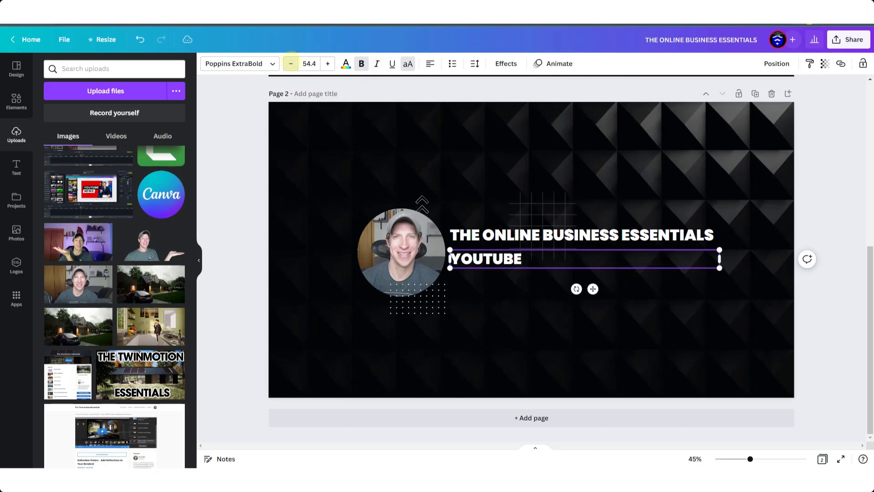
click(294, 63)
click(294, 63)
click(293, 64)
click(294, 63)
click(294, 63)
click(294, 63)
click(308, 63)
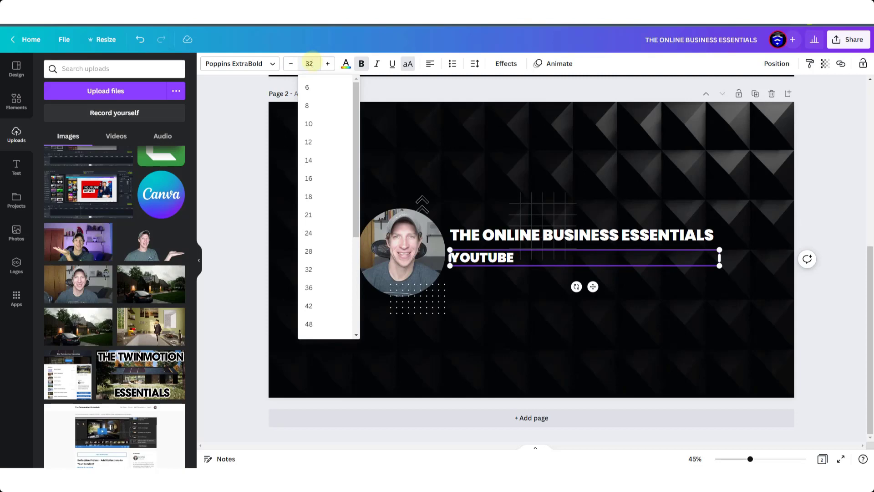
key(Return)
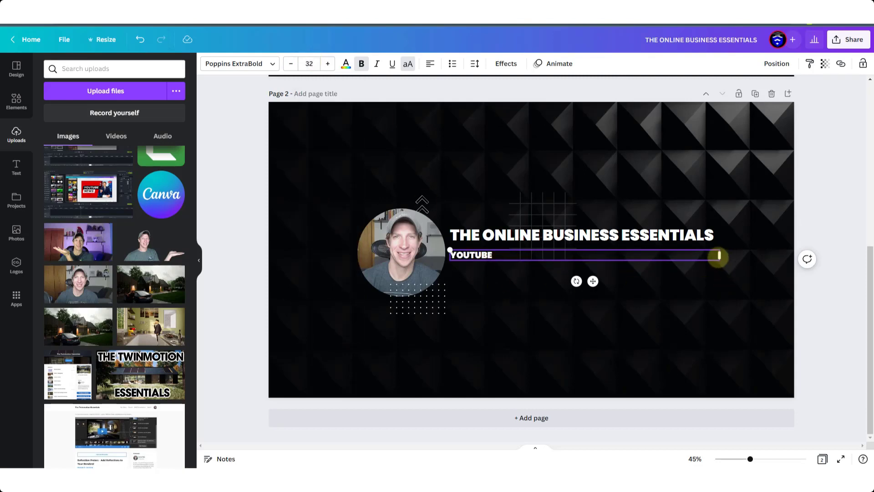
drag(719, 256, 481, 280)
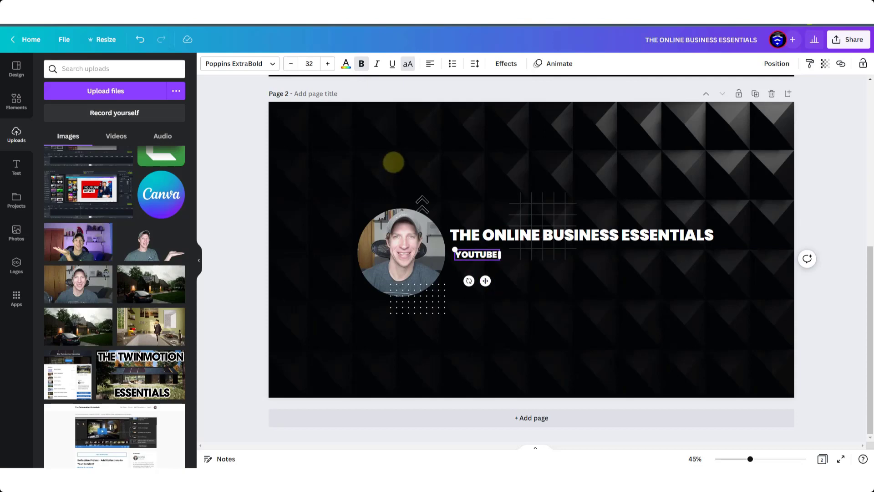
click(246, 180)
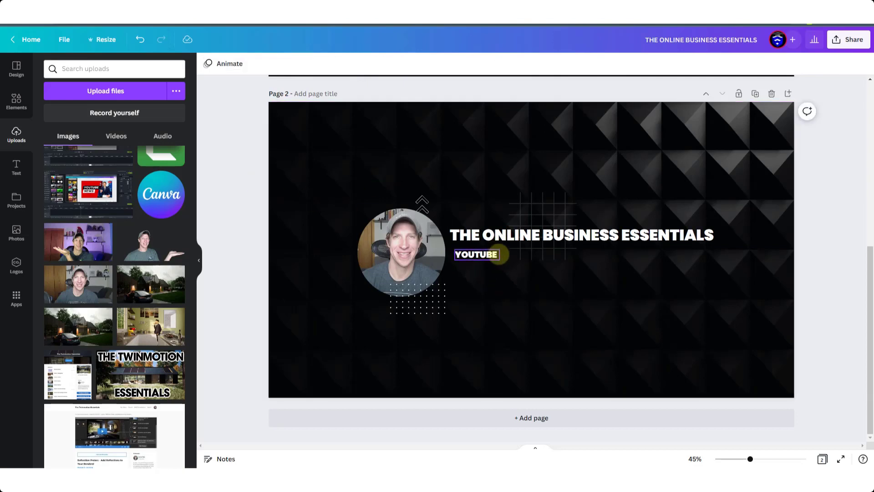
- Add a plain line from the Lines & Shapes elements and rotate it to vertical
click(16, 100)
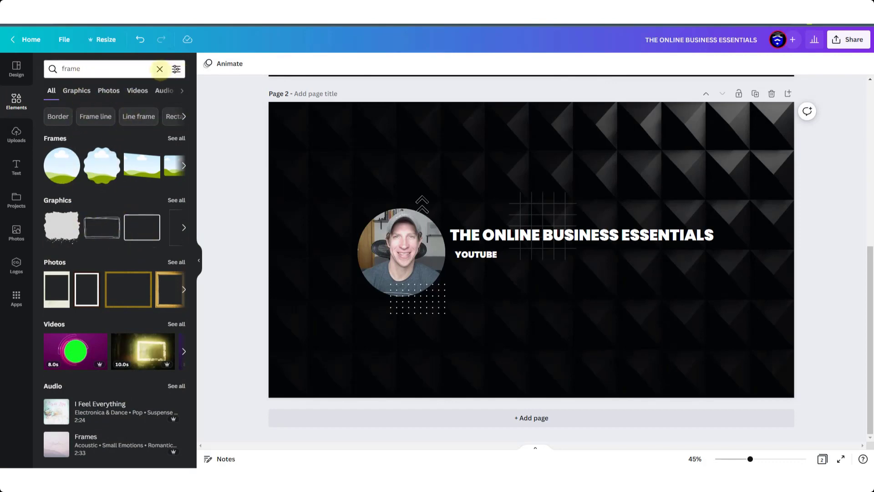
click(160, 69)
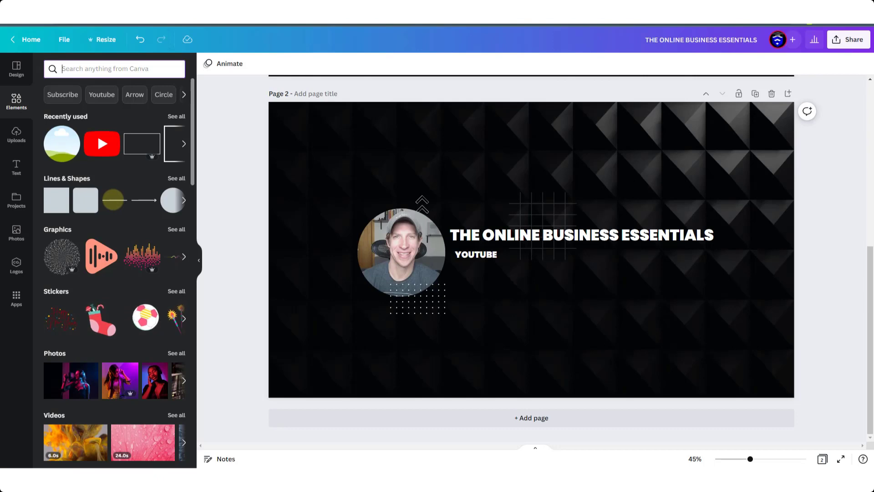
click(113, 201)
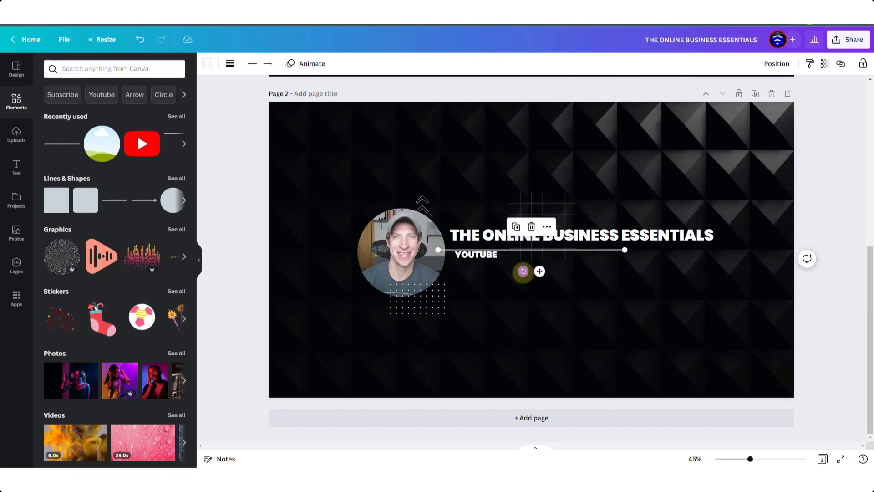
drag(523, 271, 729, 254)
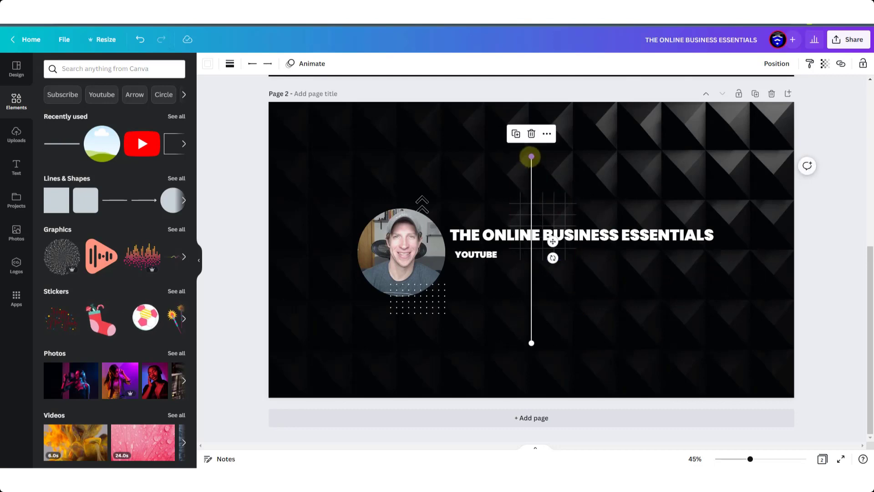
- Shorten the vertical line to roughly the height of the YOUTUBE text and position it as a divider just after the word
drag(531, 156, 531, 333)
drag(540, 365, 508, 282)
drag(751, 459, 778, 458)
drag(446, 297, 459, 292)
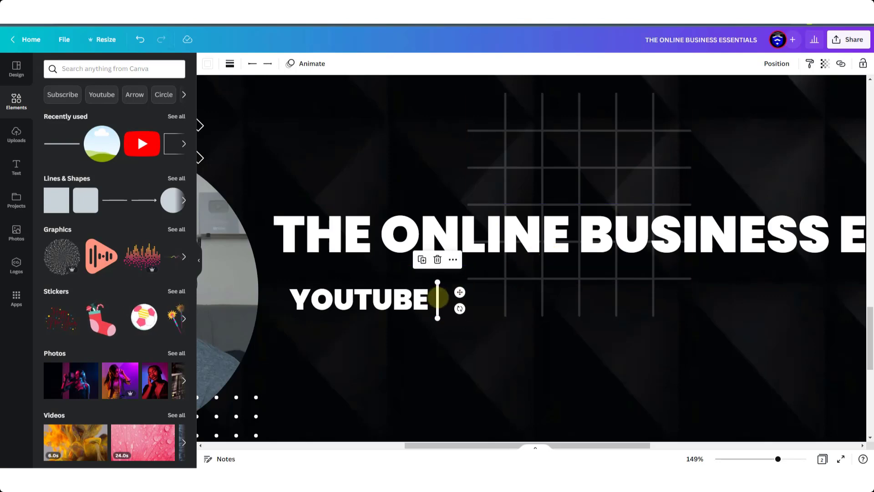
key(Escape)
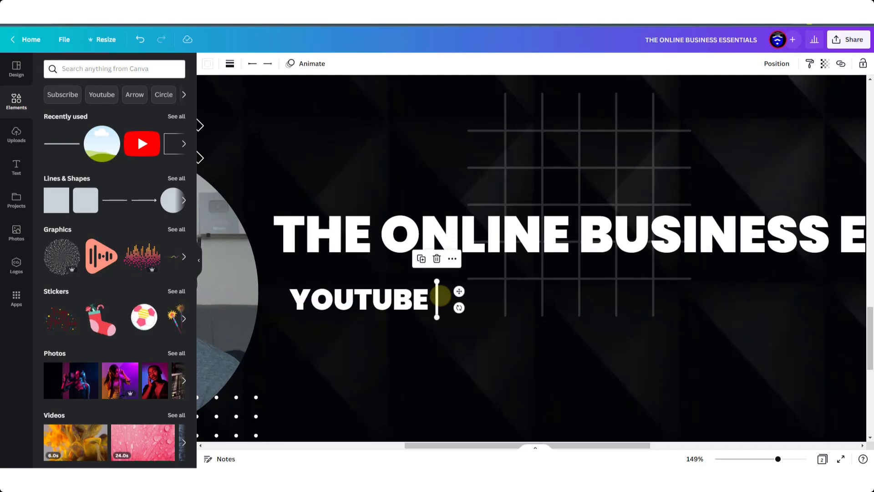
key(shift+Right)
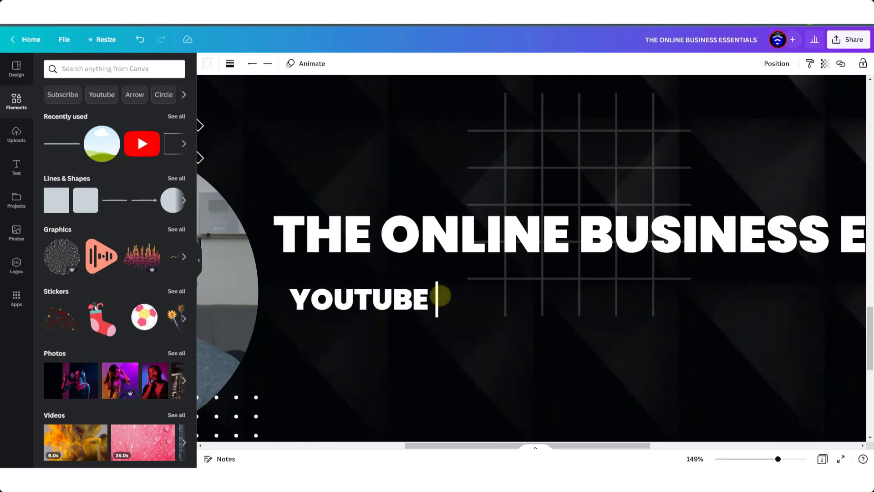
key(shift+Right)
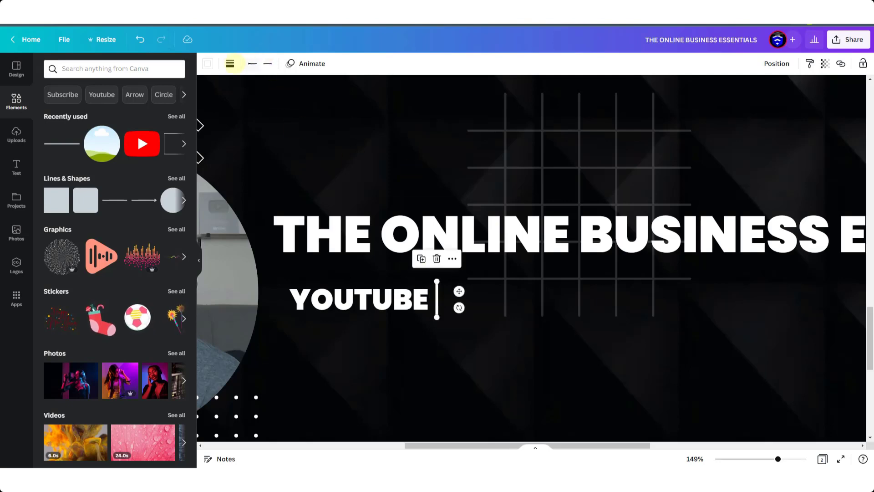
- Set the divider line's weight to 11
click(229, 63)
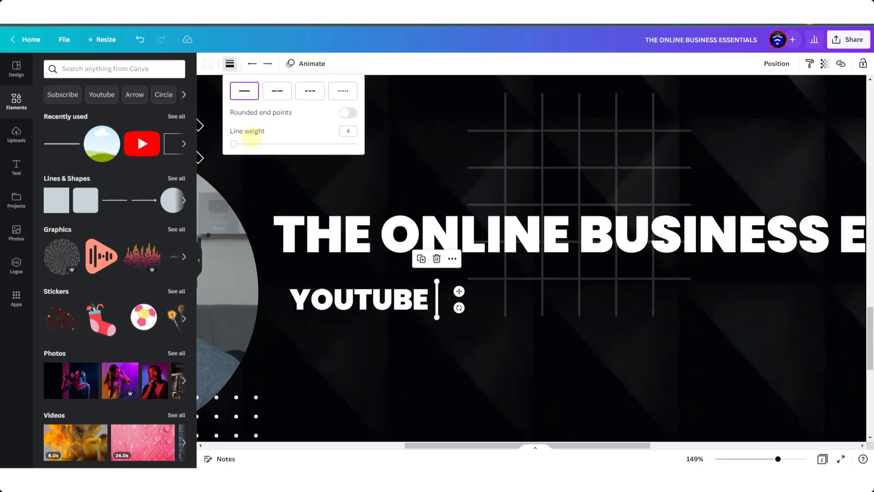
drag(233, 143, 242, 143)
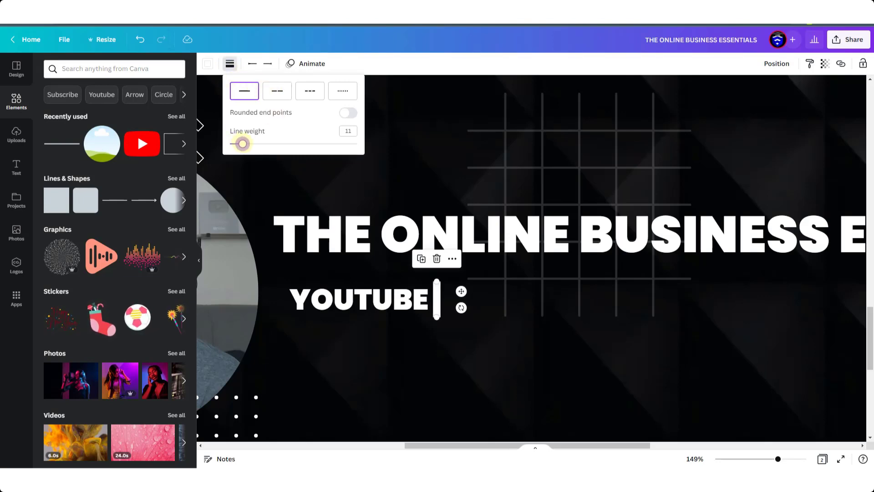
click(437, 359)
- Duplicate the YOUTUBE text, place the copy after the divider line and replace its text with "AFFILIATE MARKETING"
drag(778, 459, 754, 459)
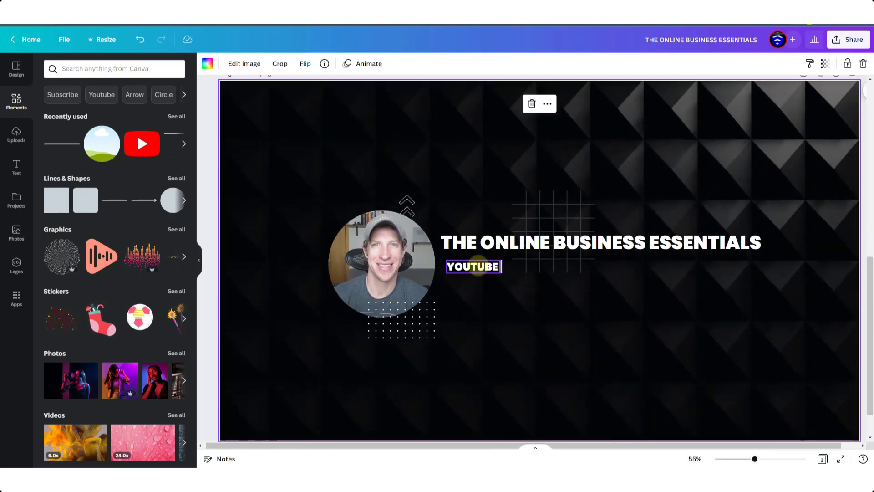
click(477, 267)
click(458, 237)
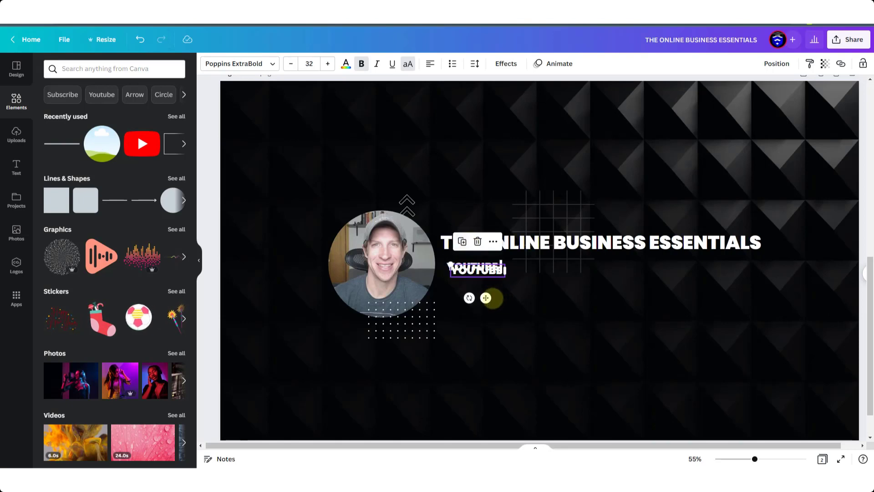
drag(487, 298, 541, 296)
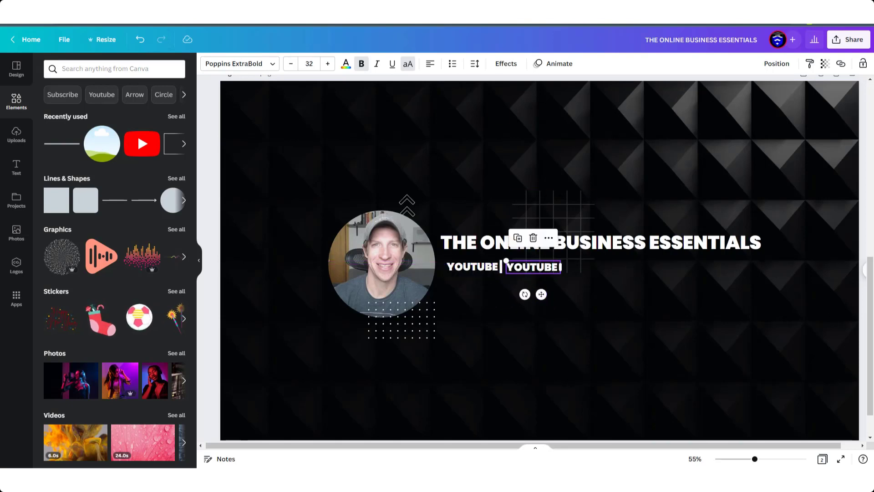
double_click(514, 267)
text(AFFILIATE MARKETING)
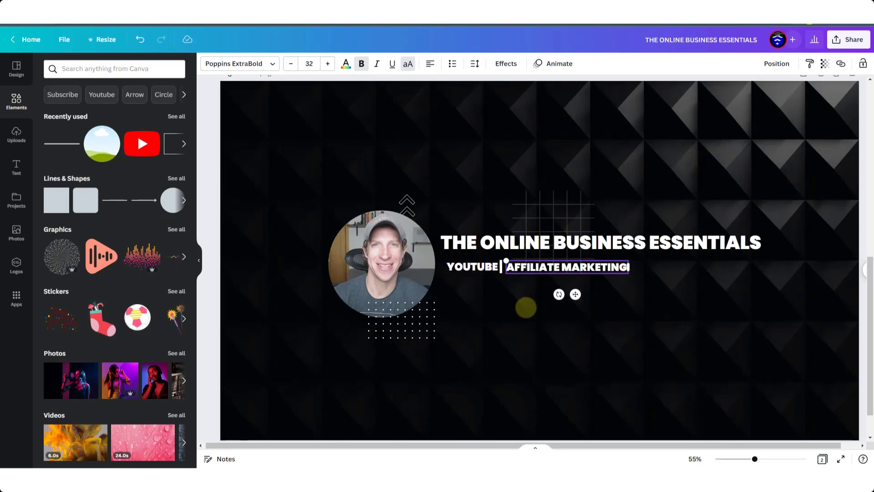
- Turn off bold for the YOUTUBE and AFFILIATE MARKETING texts and change their font to Poppins Medium
shift+click(476, 267)
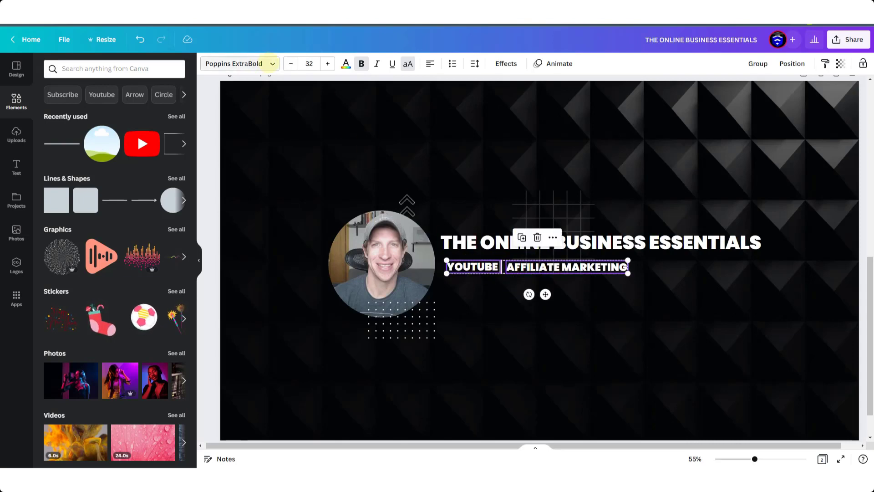
click(361, 64)
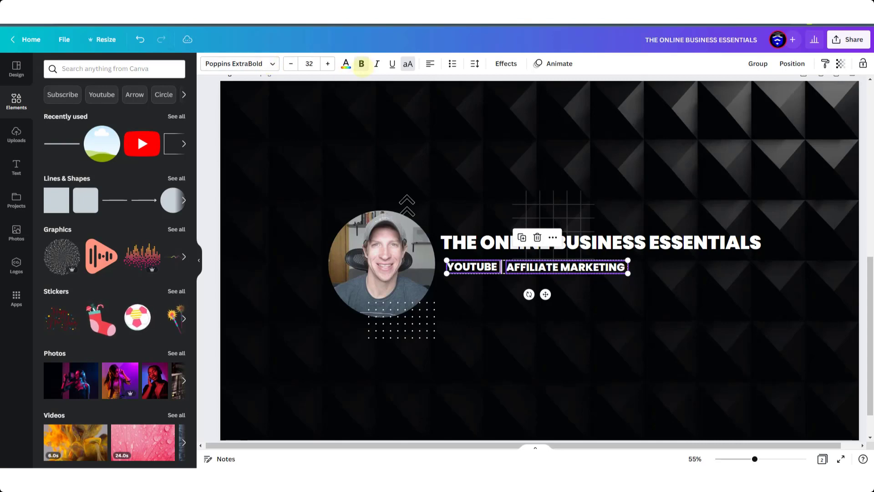
click(273, 64)
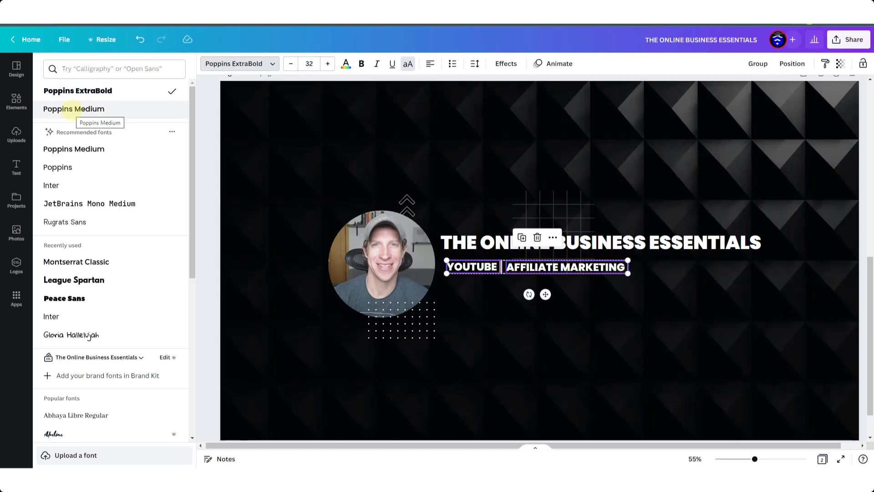
click(73, 109)
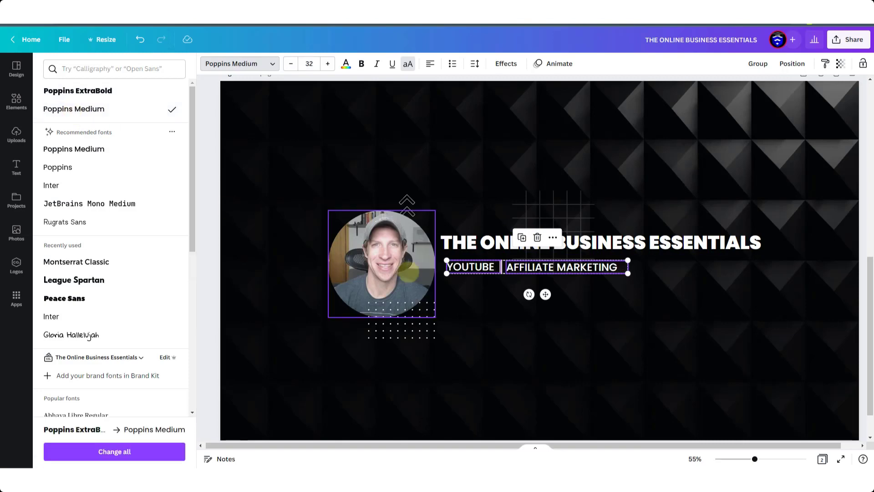
click(500, 272)
click(498, 296)
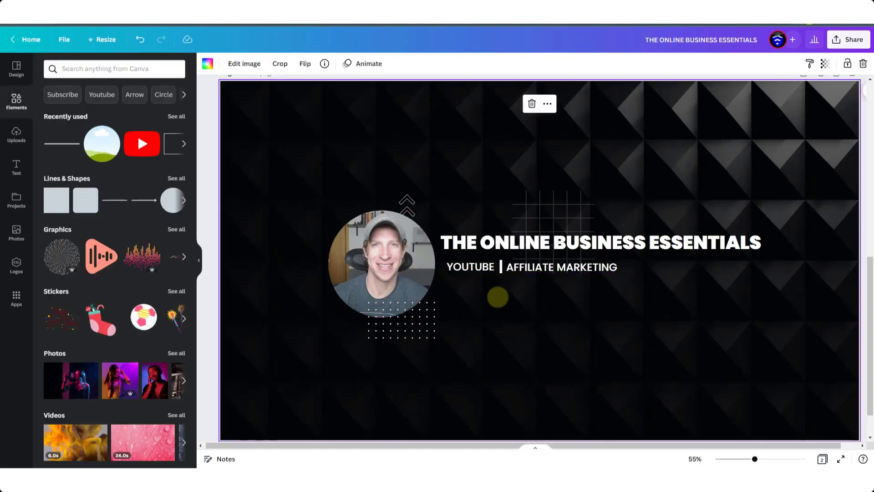
- Duplicate the divider line and place the copy right after the AFFILIATE MARKETING text
click(586, 271)
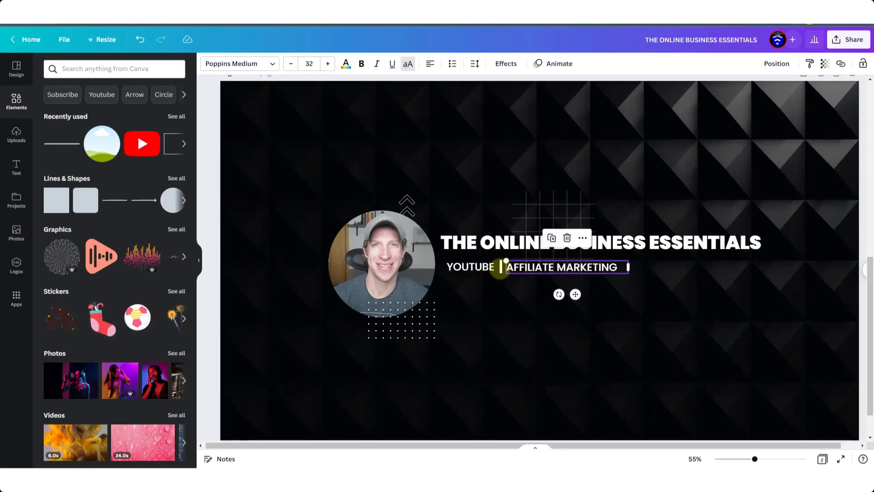
click(501, 269)
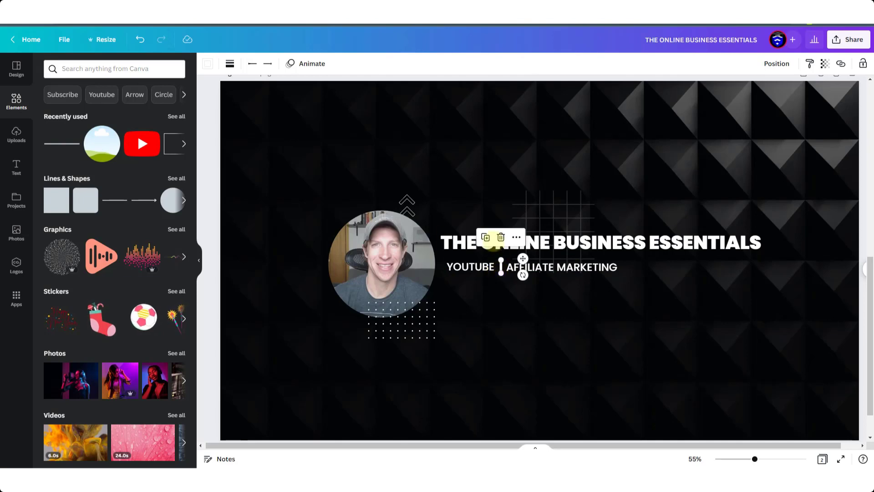
drag(527, 262, 643, 260)
- Duplicate the AFFILIATE MARKETING text after the second divider and replace its wording with "ONLINE COURSES AND MEMBERSHIPS" on one line
click(564, 267)
click(552, 240)
drag(581, 298, 693, 293)
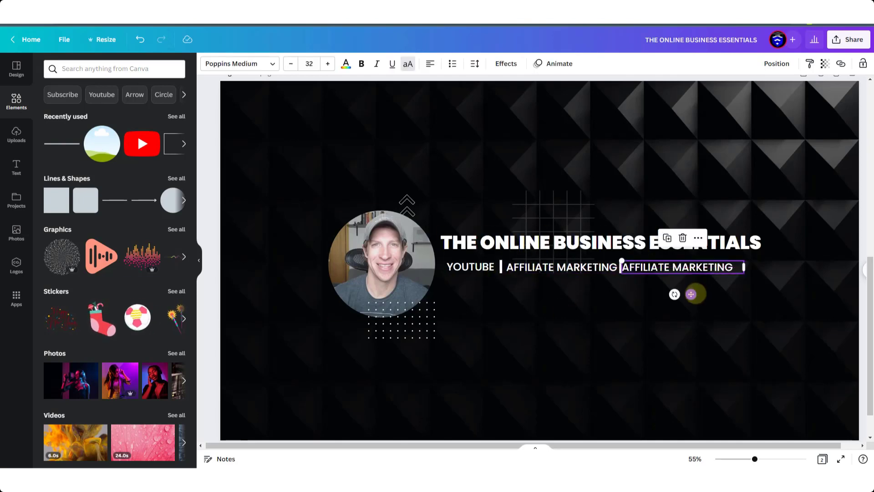
double_click(647, 266)
triple_click(648, 266)
text(ONLINE COURSES AND)
drag(745, 267, 829, 267)
text(MEMBERSHIPS)
- Duplicate the AFFILIATE MARKETING text together with its two dividers and place the copies as a second row below the subtitle
click(501, 267)
shift+click(562, 267)
shift+click(622, 267)
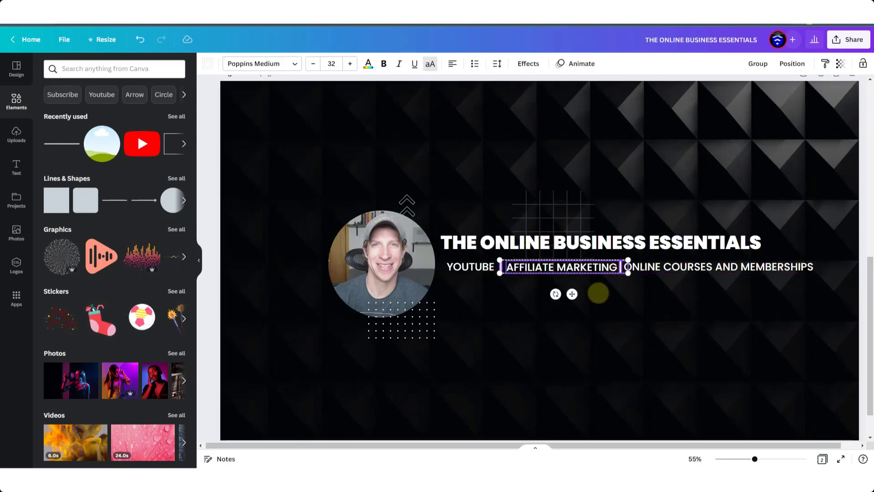
click(548, 236)
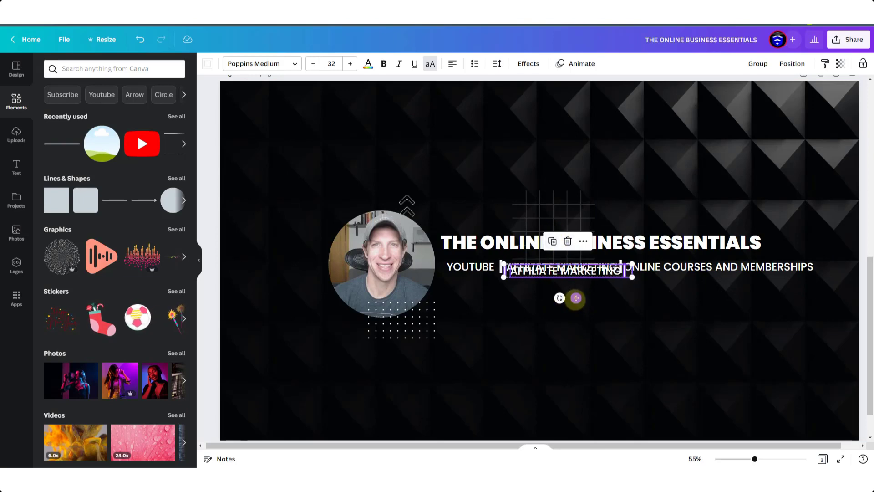
drag(576, 300, 524, 318)
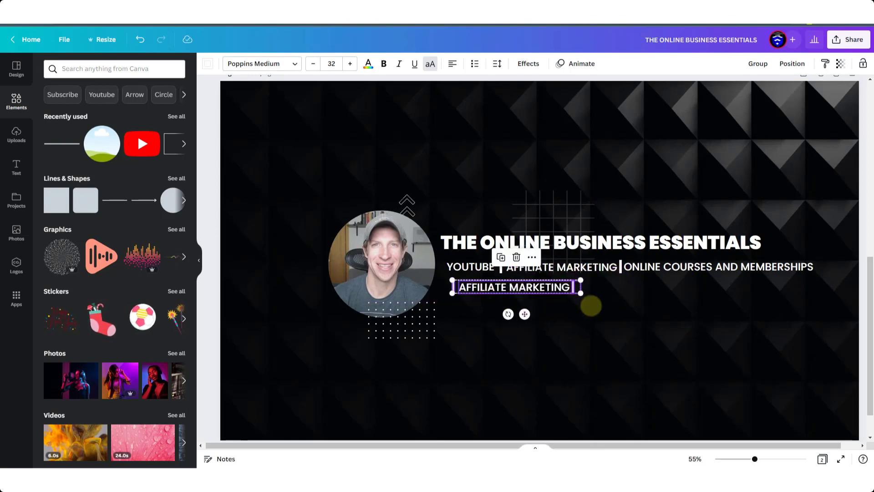
click(589, 304)
- Replace the second row's text with "TOOLS AND TECHNOLOGY" on one line and position the closing divider after it
drag(573, 288, 568, 324)
drag(570, 287, 458, 287)
text(TOOLS AND TECHNOLOGY)
drag(579, 287, 605, 297)
drag(567, 324, 596, 287)
- Select both rows of subtitle topics with their dividers, excluding the heading and grid graphic, and shift them down together
drag(754, 458, 751, 458)
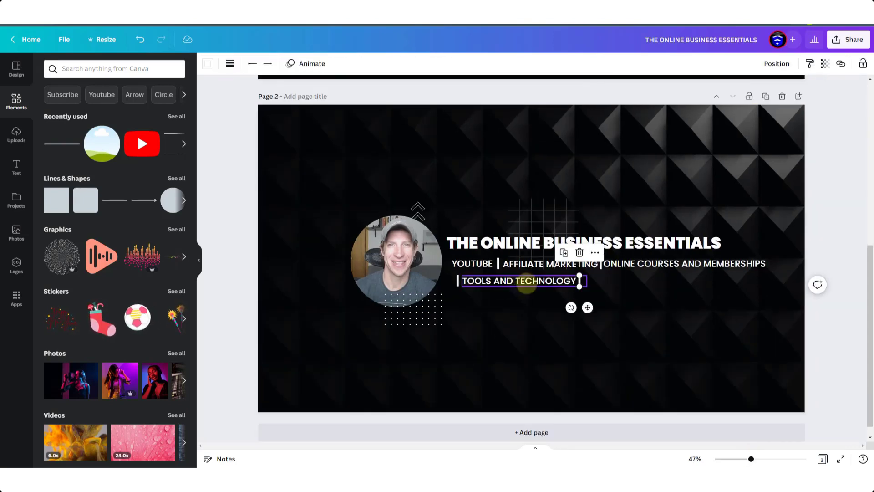
drag(527, 286, 617, 363)
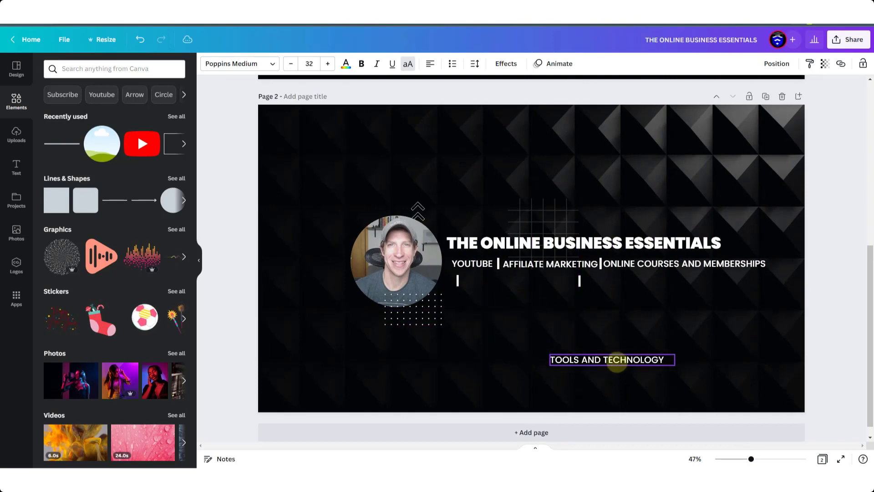
key(ctrl+z)
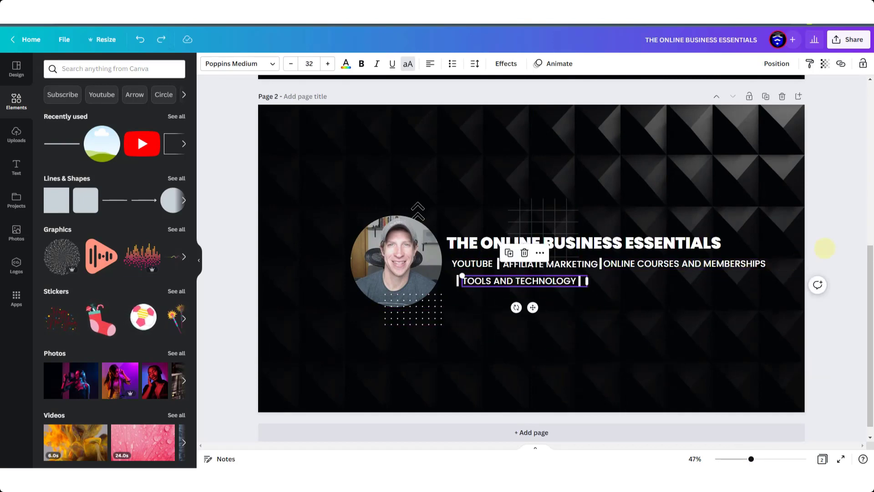
drag(825, 248, 442, 324)
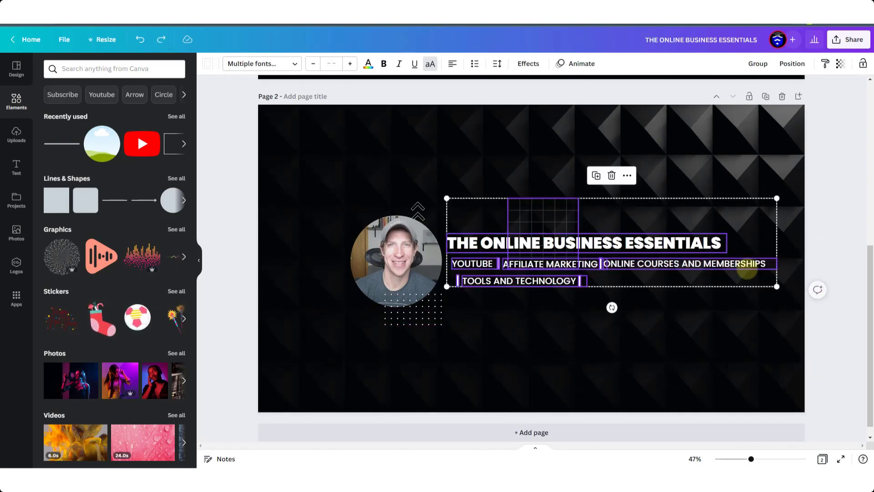
drag(825, 259, 455, 303)
shift+click(532, 258)
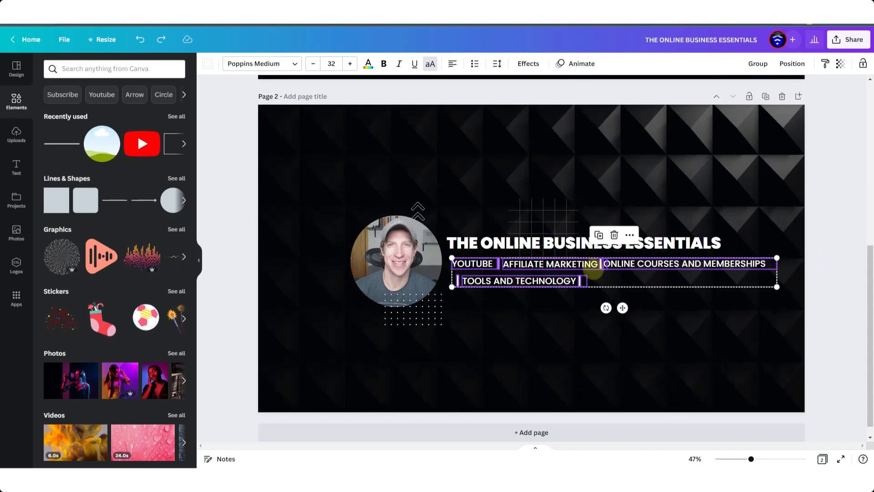
drag(554, 264, 553, 286)
- Narrow the heading's text box so it wraps after BUSINESS, enlarge its font to nearly fill the width, and nudge it into place
click(696, 244)
drag(727, 242, 708, 246)
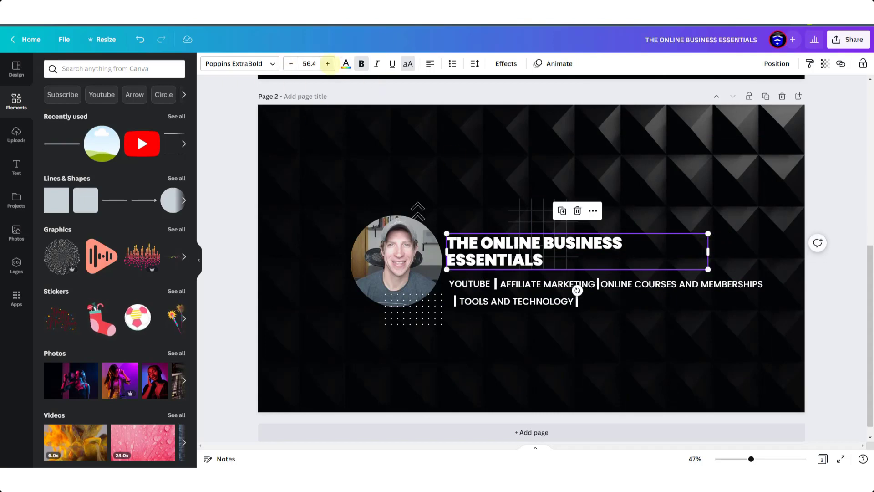
click(328, 63)
click(328, 64)
click(328, 63)
click(328, 64)
double_click(328, 63)
double_click(328, 63)
click(327, 64)
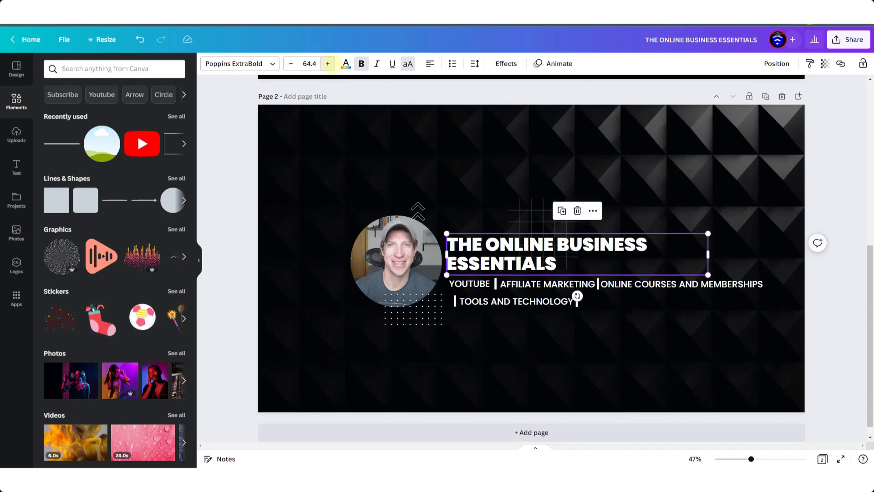
double_click(328, 63)
double_click(327, 64)
double_click(328, 63)
drag(504, 246, 507, 239)
- Swap the ONLINE COURSES AND MEMBERSHIPS and TOOLS AND TECHNOLOGY texts between the rows, moving the second row's closing divider to fit
drag(516, 301, 658, 330)
drag(642, 284, 501, 300)
drag(576, 300, 626, 301)
drag(665, 329, 678, 283)
- Shorten the TOOLS AND TECHNOLOGY text to "TOOLS AND TECH" and deselect it
key(BackSpace)
key(Escape)
key(Escape)
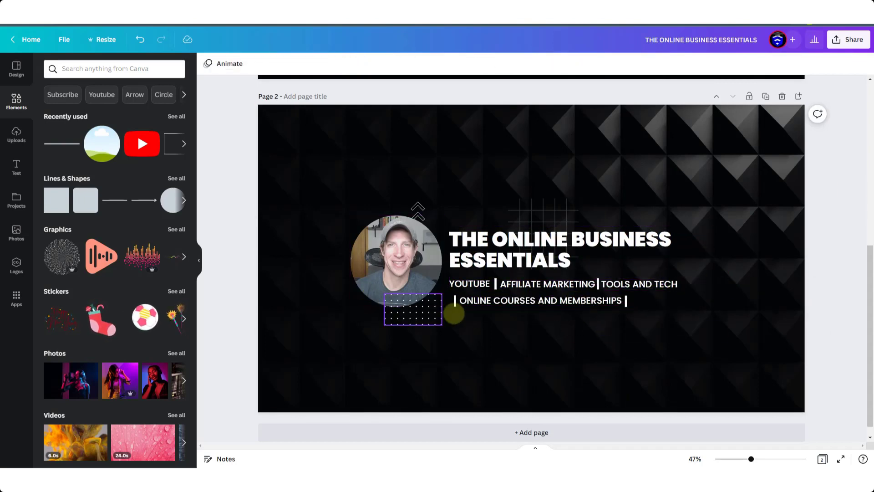
- Open the design's download settings and choose PNG as the file type
scroll(513, 276, down, 1)
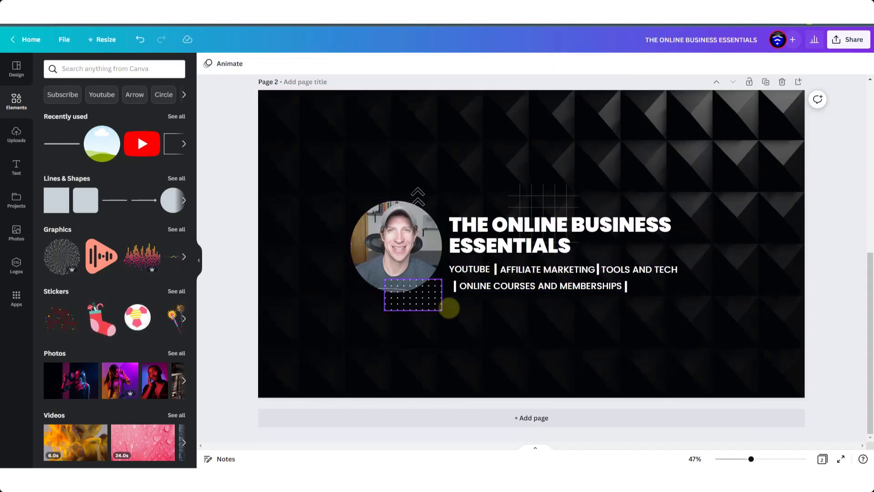
click(849, 40)
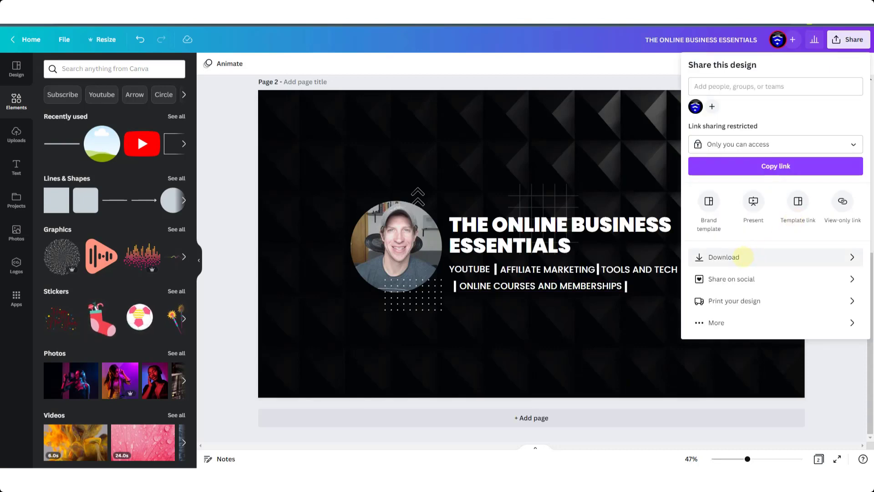
click(743, 257)
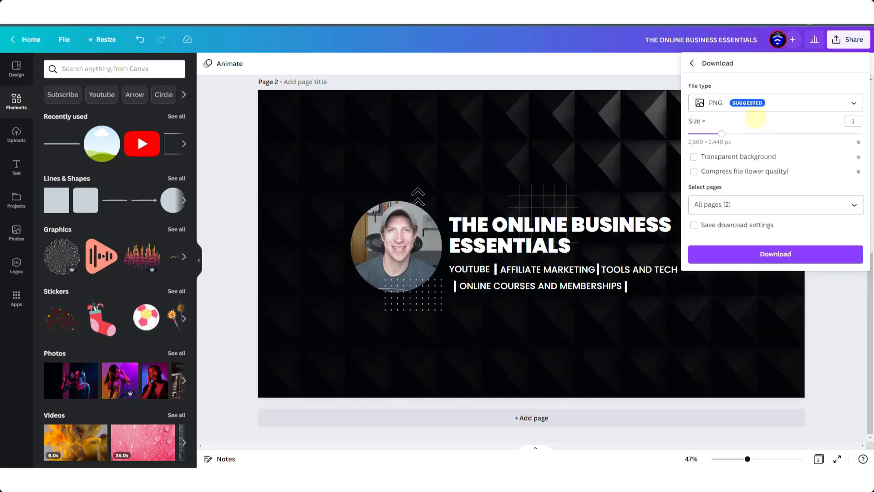
click(769, 104)
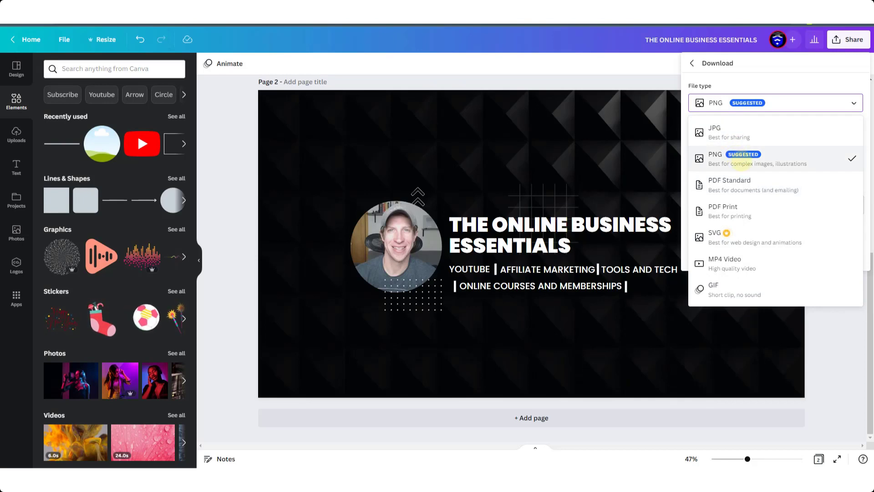
click(736, 162)
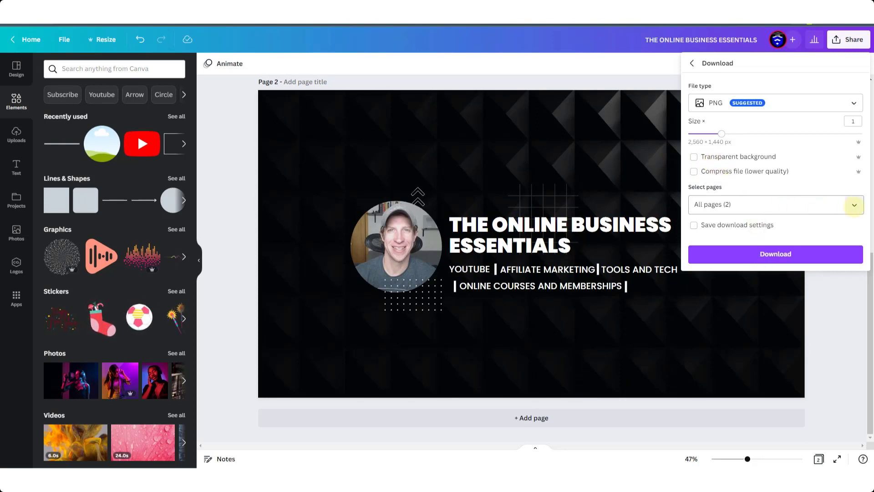
- Limit the download to page 2, download it, and view the saved banner image before closing it
click(854, 204)
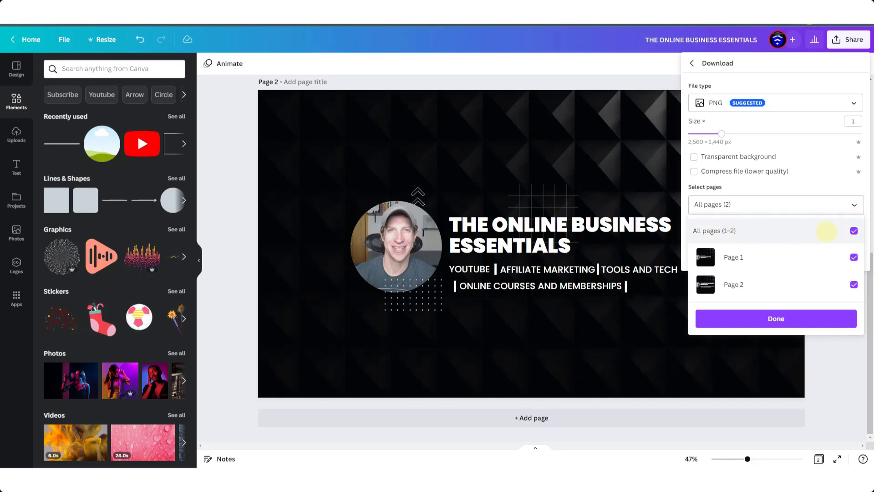
click(854, 230)
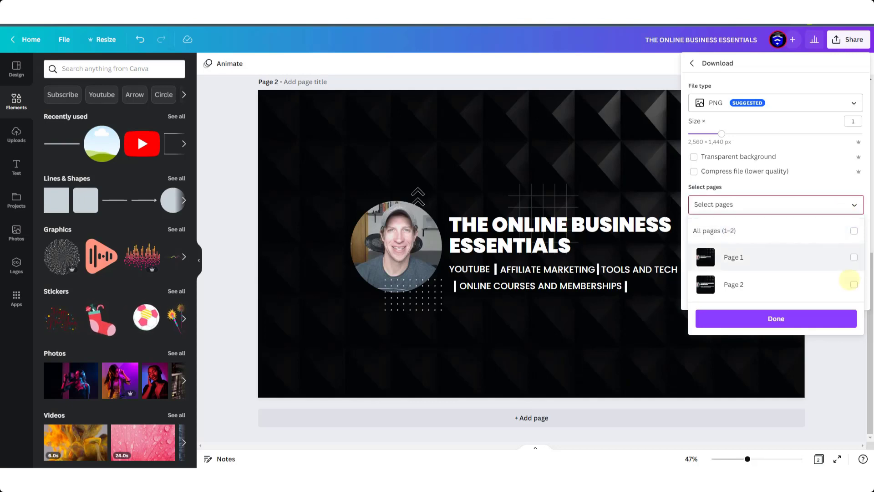
click(854, 284)
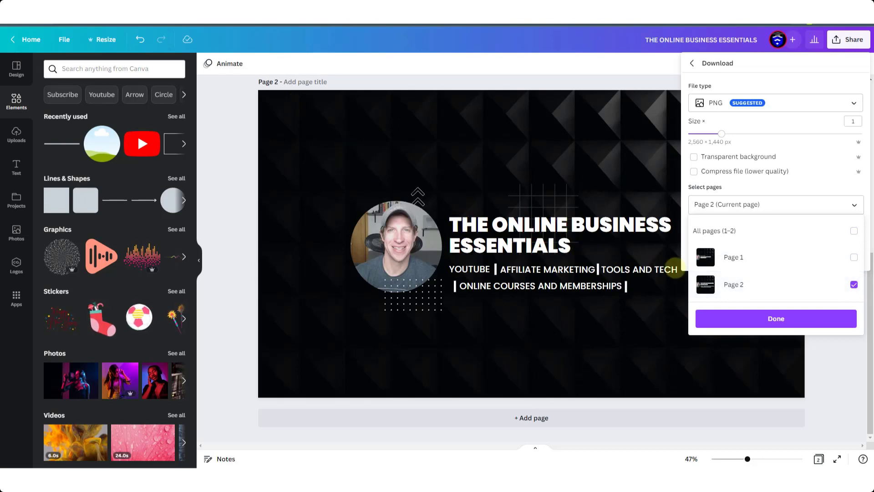
click(769, 318)
click(769, 253)
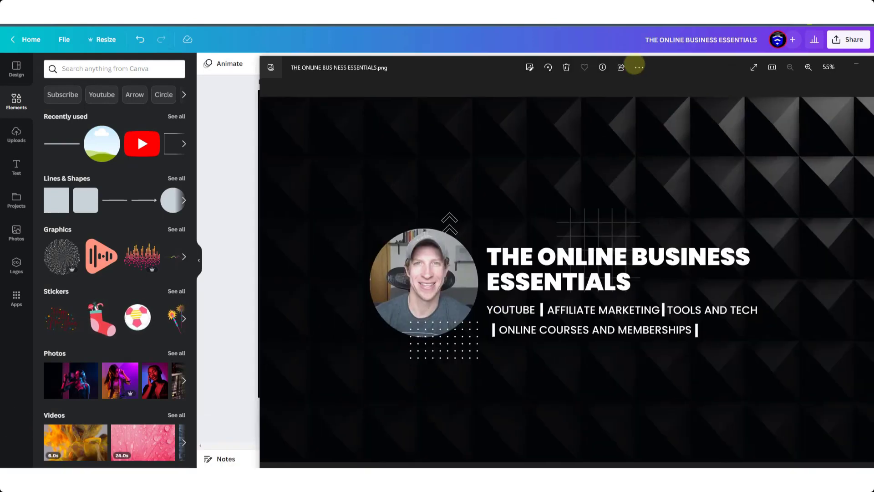
drag(635, 67, 463, 37)
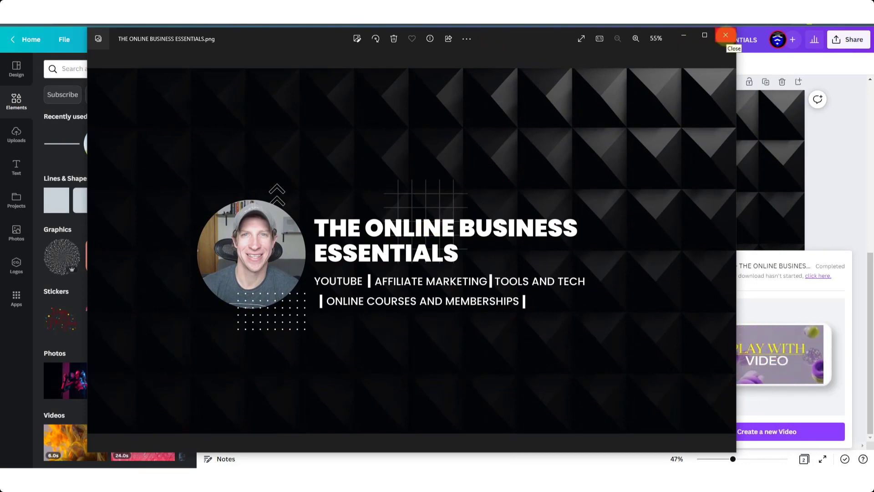
click(725, 35)
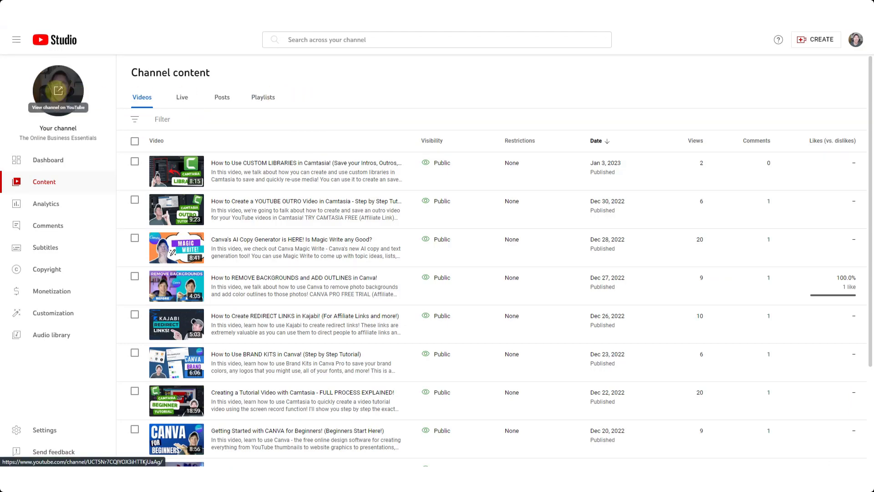
- Switch to YouTube Studio, open the channel's branding settings and choose the downloaded banner PNG from Downloads as the new banner image
click(58, 90)
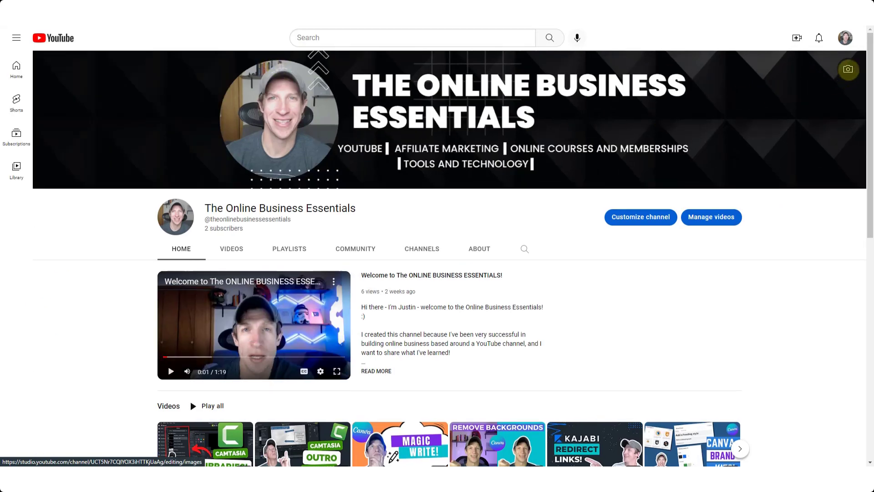
click(848, 69)
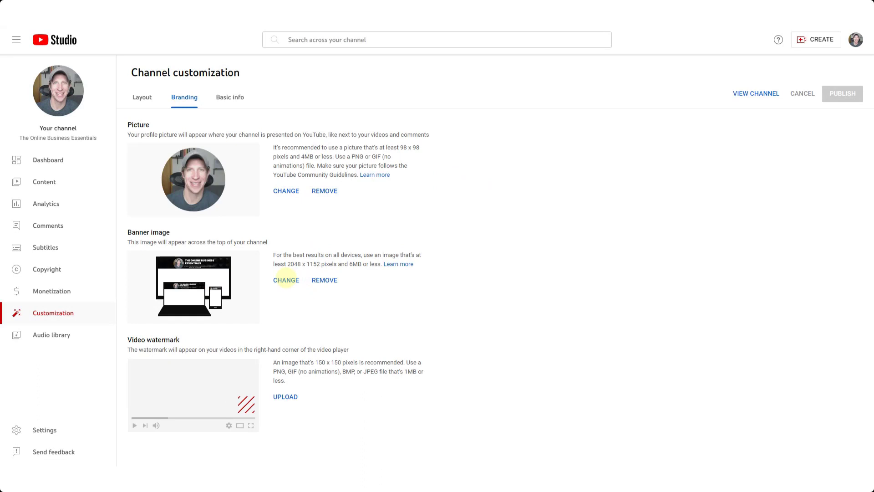
click(286, 279)
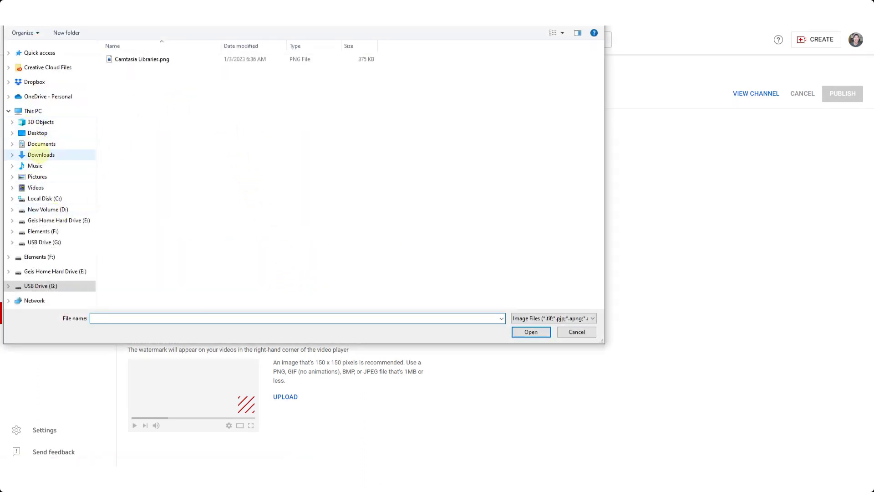
click(39, 155)
double_click(151, 72)
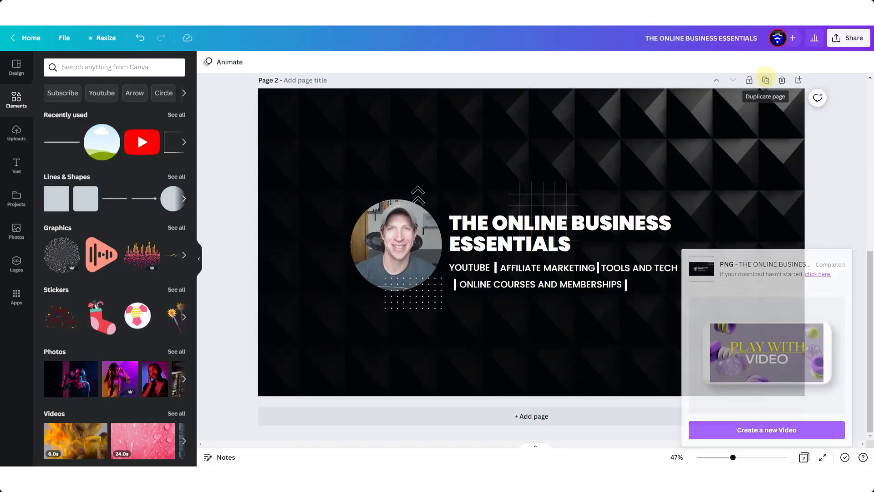
- Switch back to Canva and duplicate page 2 of the banner design
click(765, 80)
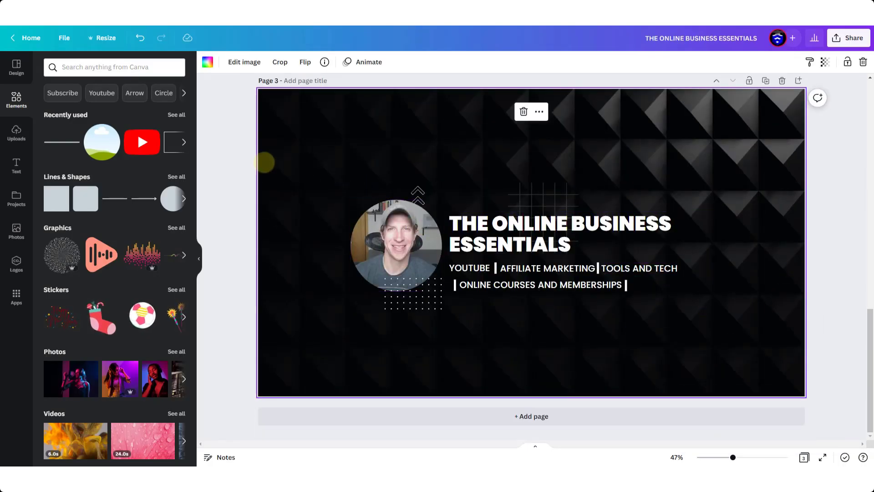
- Select all photo, text and decorative elements on page 3, scale them down together to about 1,252 × 423, and centre them on the banner
drag(236, 169, 796, 331)
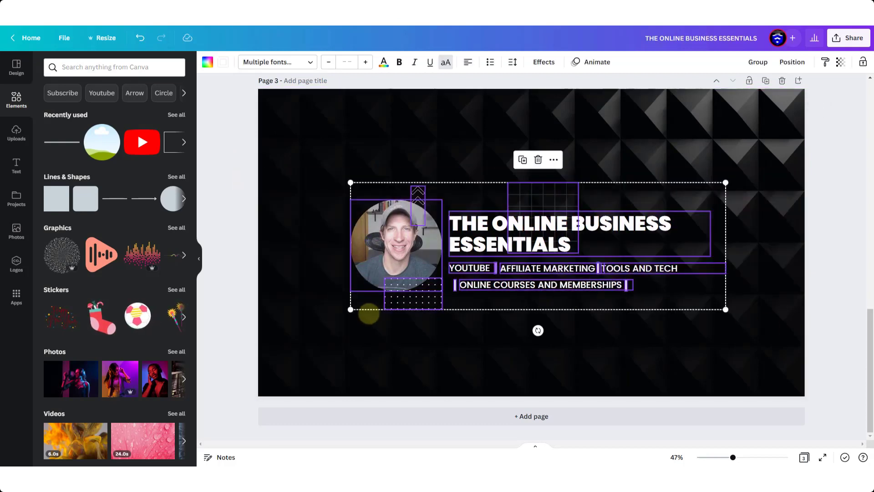
drag(350, 309, 406, 291)
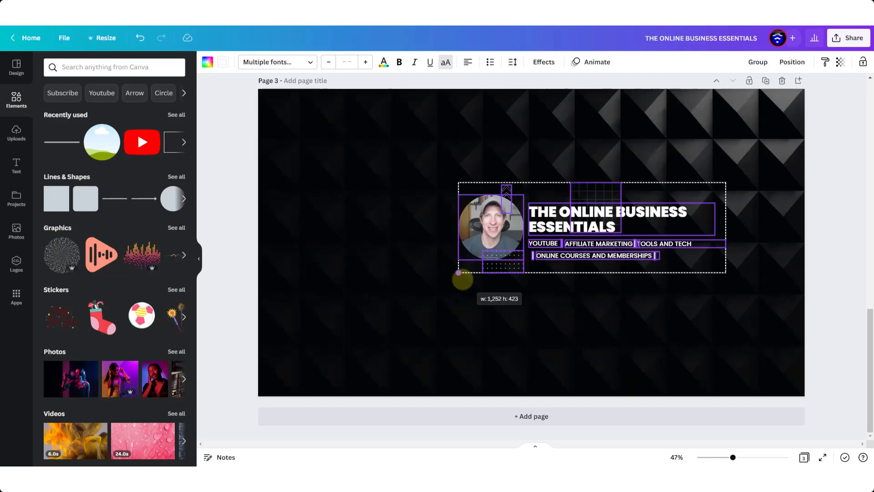
drag(463, 277, 462, 277)
drag(569, 228, 508, 241)
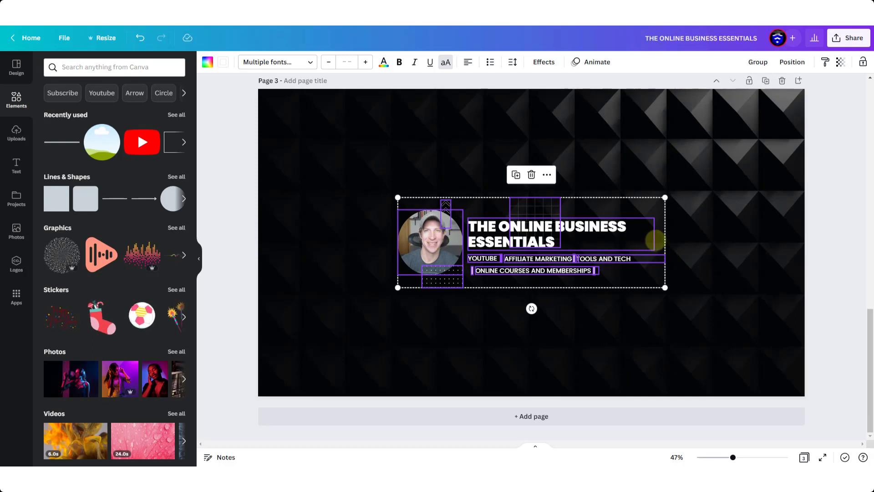
click(669, 242)
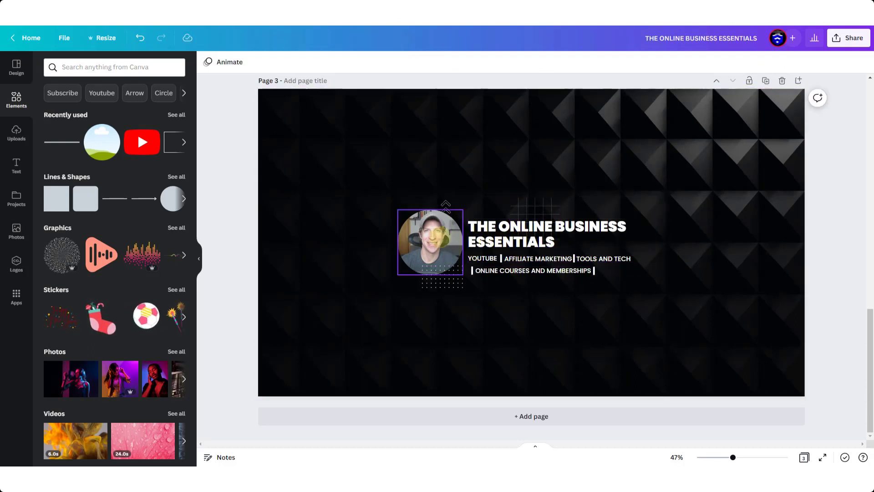
- Open the download settings, limit the PNG export to page 3 only, and confirm the page selection
click(848, 37)
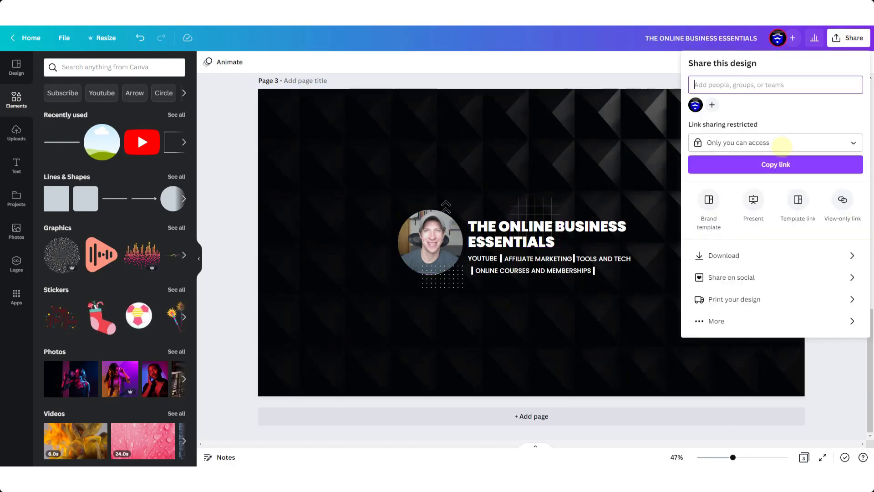
click(729, 254)
click(745, 200)
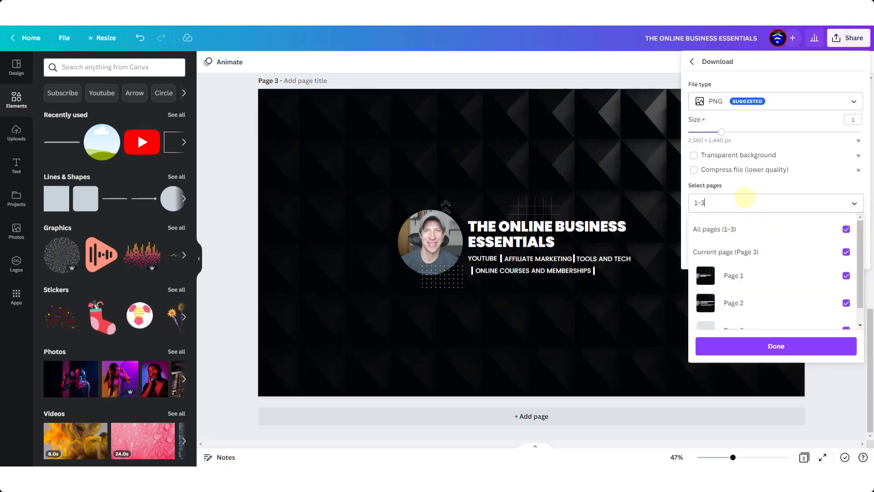
click(845, 229)
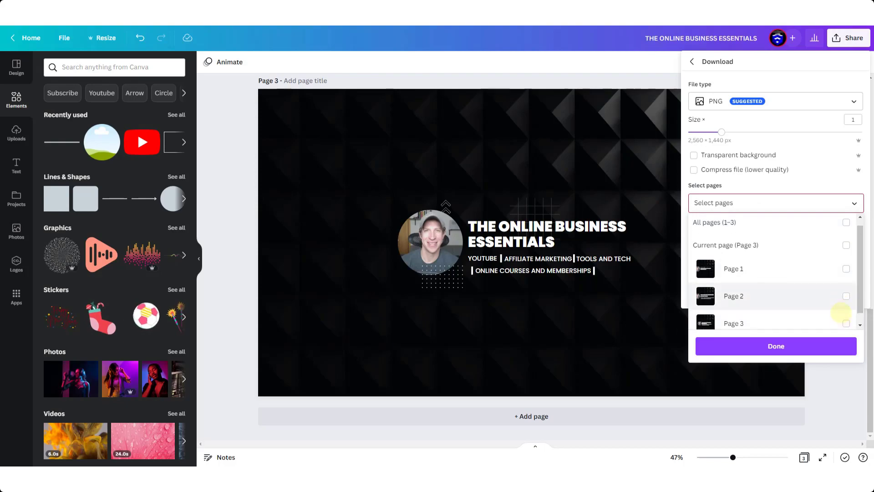
scroll(837, 310, down, 2)
click(845, 310)
click(776, 346)
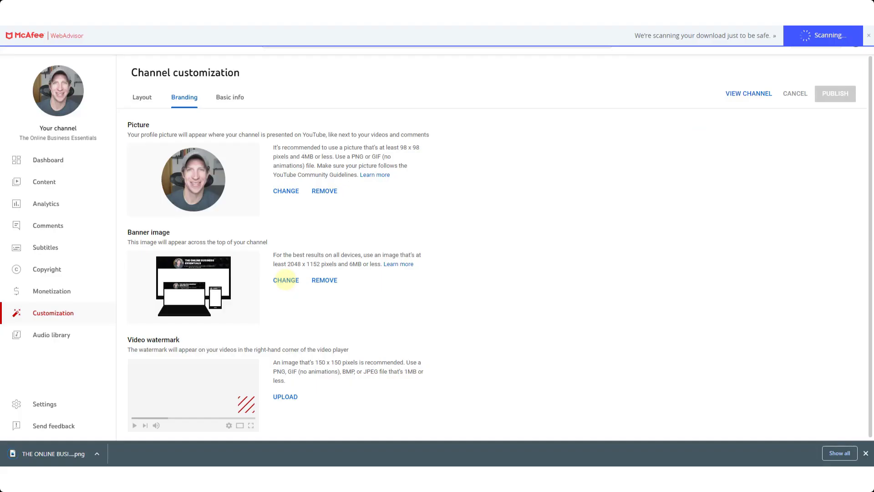
- In YouTube Studio, replace the banner image with THE ONLINE BUSINESS ESSENTIALS (1).png, preview its TV and all-device areas, and accept the crop
click(286, 280)
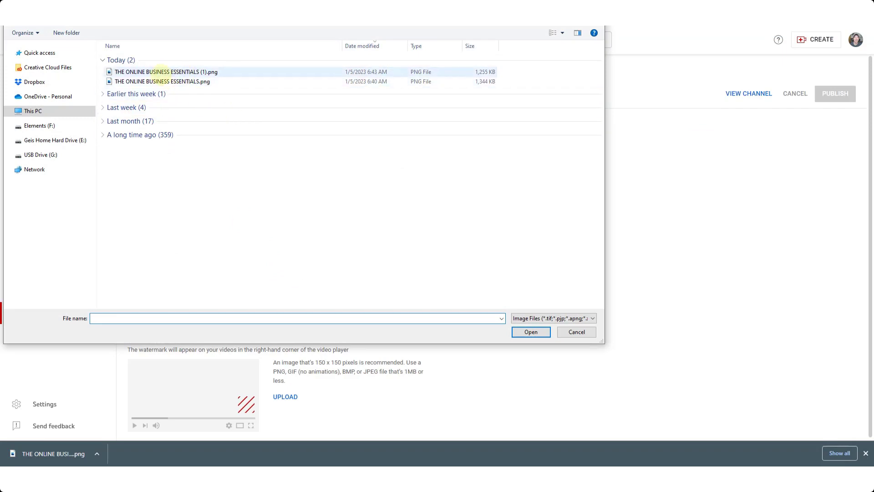
double_click(160, 72)
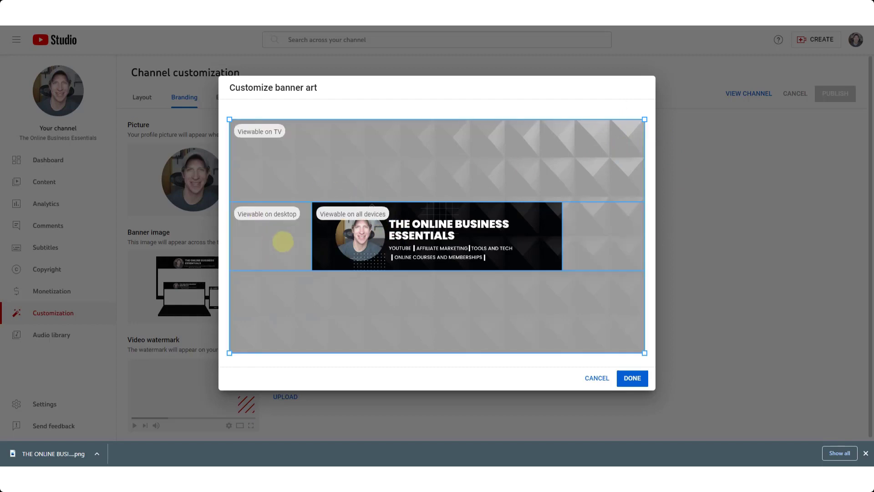
mouse_move(252, 132)
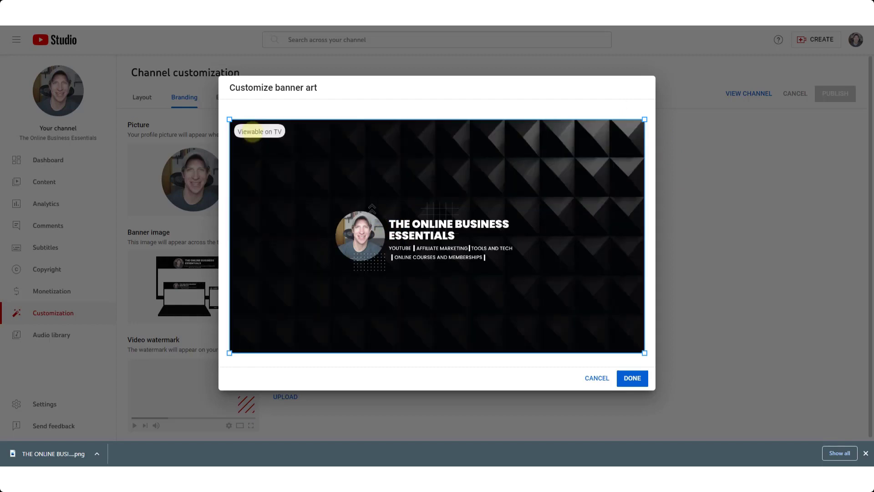
mouse_move(344, 212)
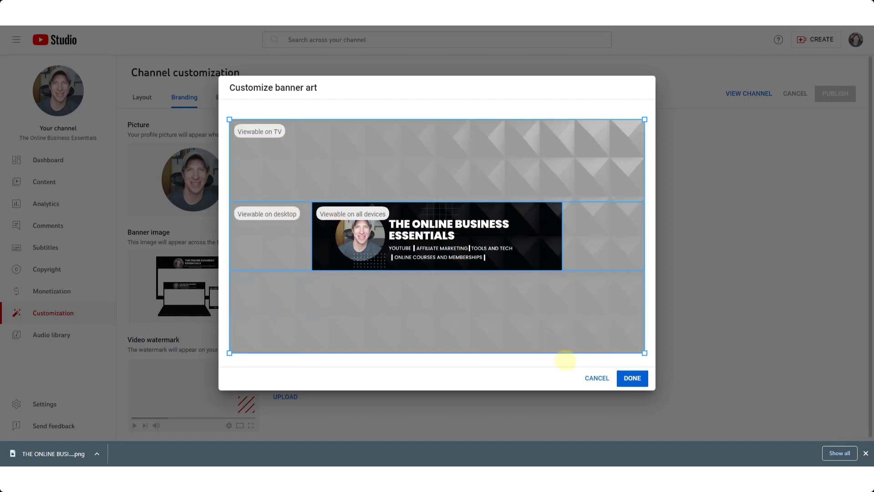
click(632, 378)
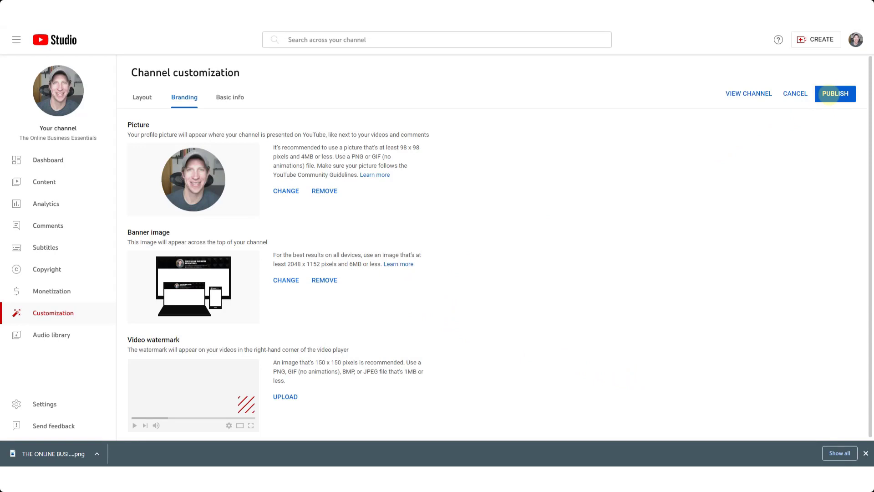
- Publish the channel branding changes, open the channel page on YouTube to view the banner, and pause the welcome video
click(829, 94)
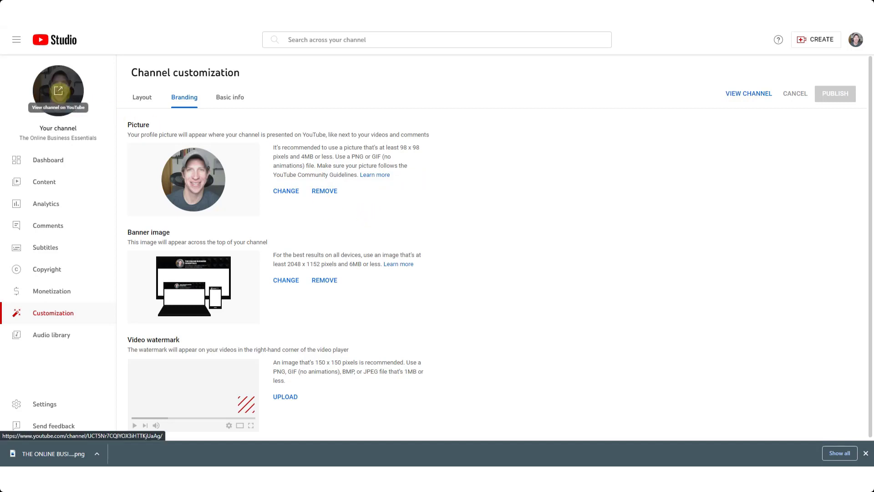
click(58, 90)
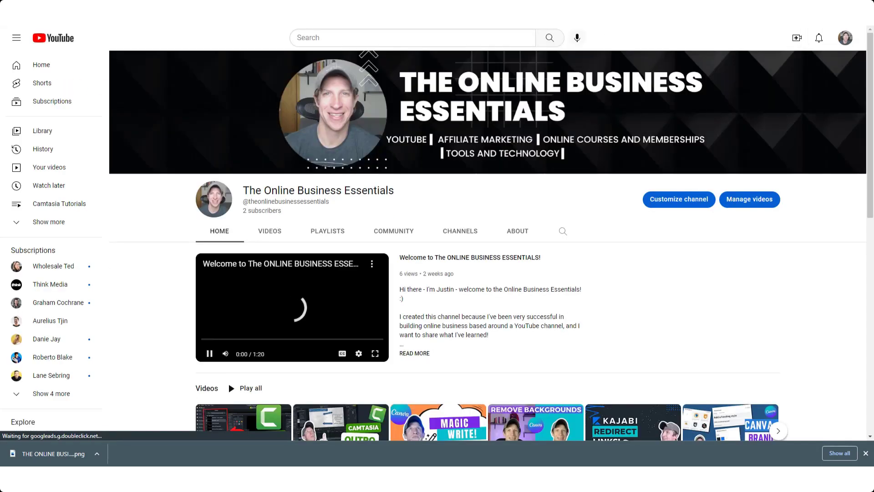
click(210, 353)
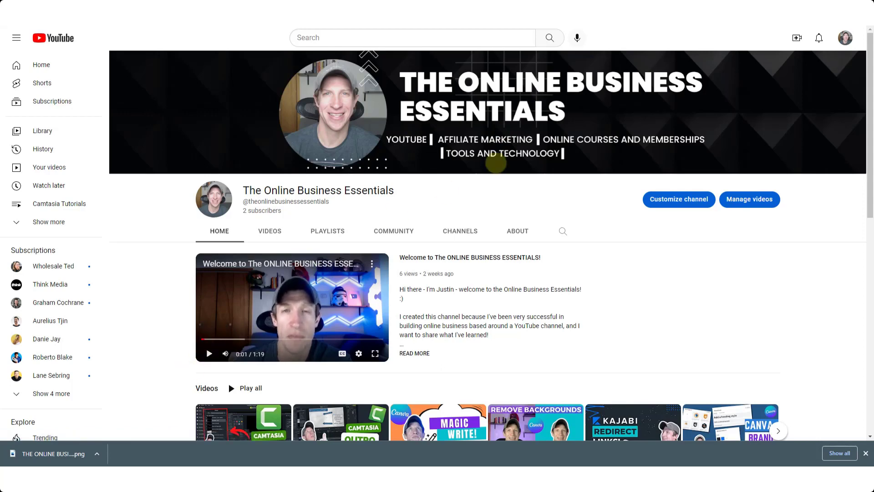